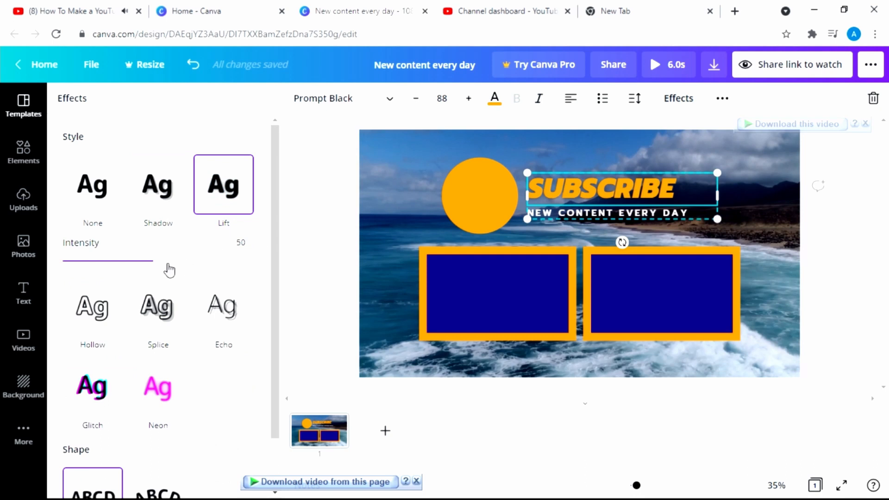
Raise the SUBSCRIBE title's Lift effect intensity from 50 to 63
{"action": "left_click_drag", "start_coordinate": [159, 262], "coordinate": [181, 262]}
{"action": "left_click", "coordinate": [341, 272]}
{"action": "left_click", "coordinate": [342, 272]}
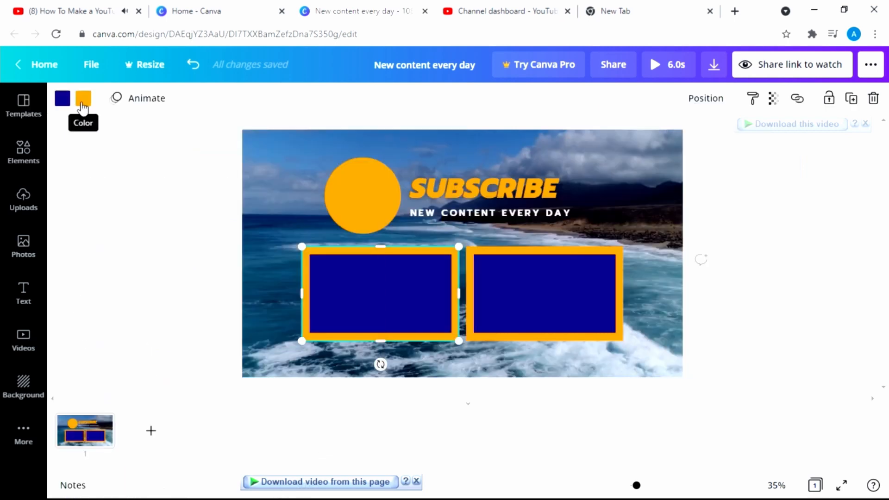
Change the left and right boxes' orange borders to white from Document Colors
{"action": "left_click", "coordinate": [83, 99]}
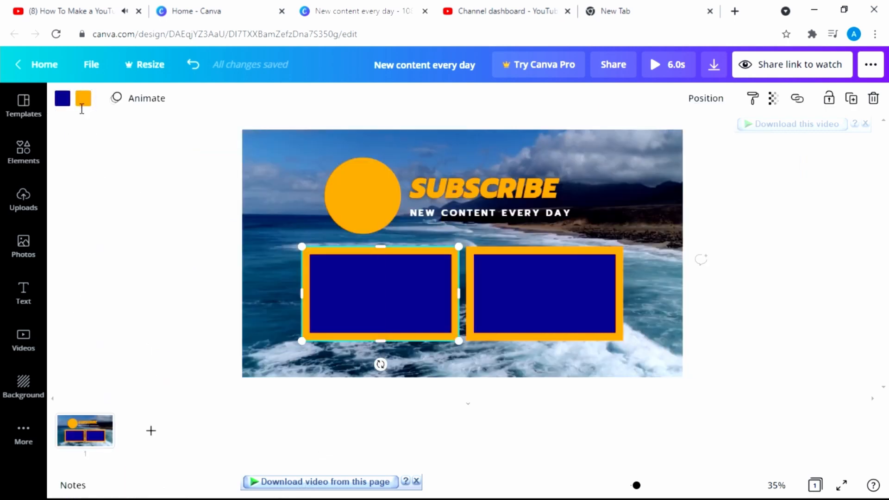
{"action": "left_click", "coordinate": [175, 177]}
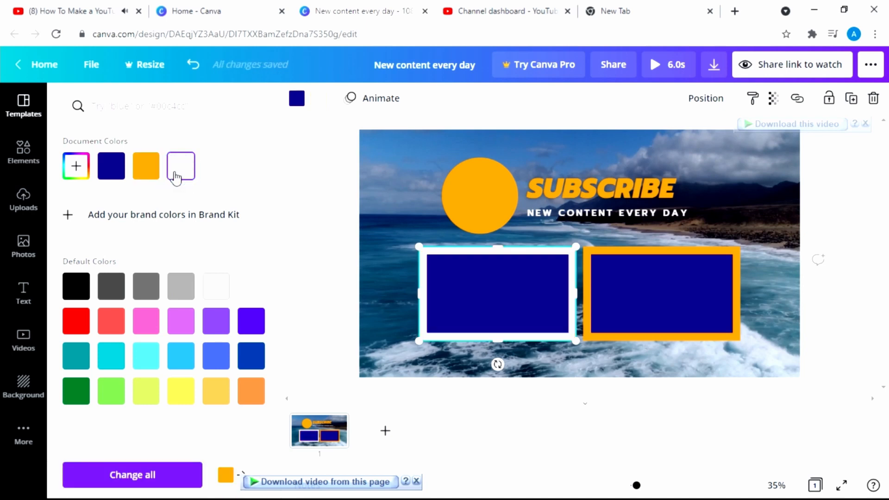
{"action": "left_click", "coordinate": [401, 221]}
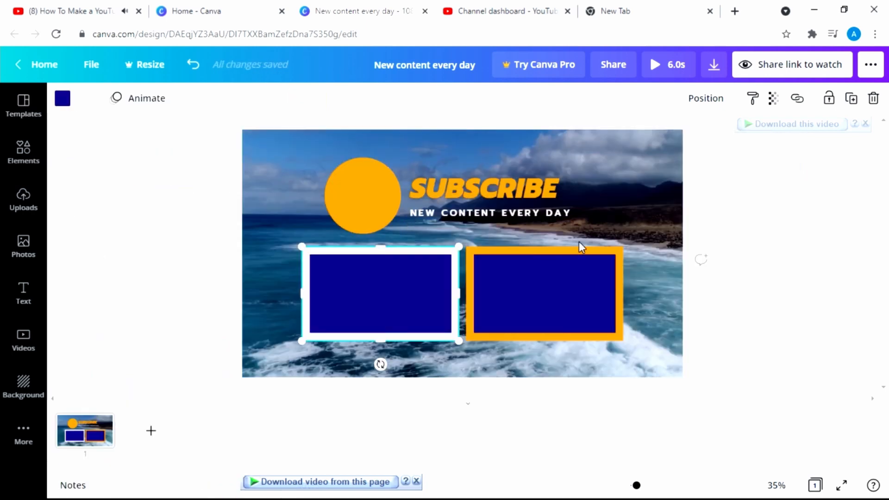
{"action": "left_click", "coordinate": [593, 238]}
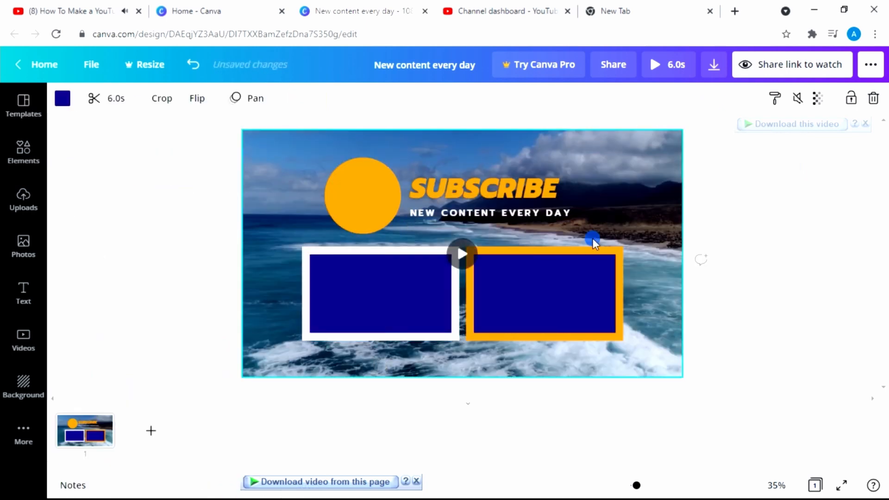
{"action": "left_click", "coordinate": [549, 256]}
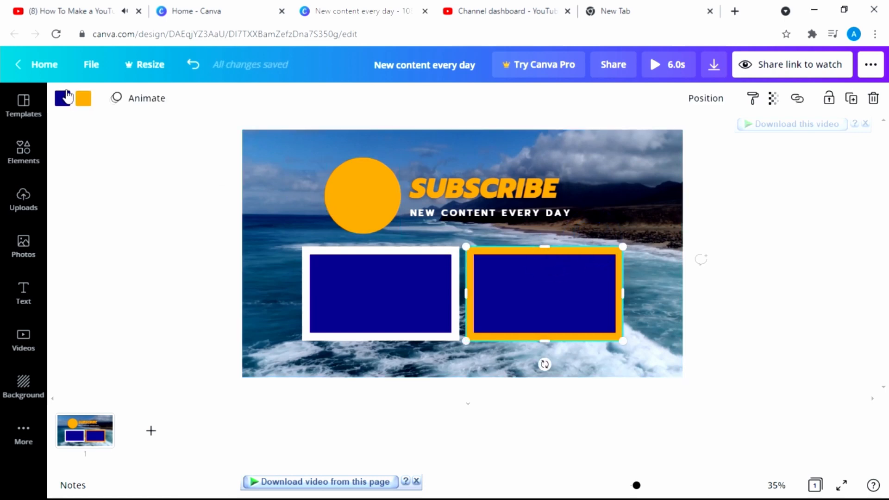
{"action": "left_click", "coordinate": [84, 98]}
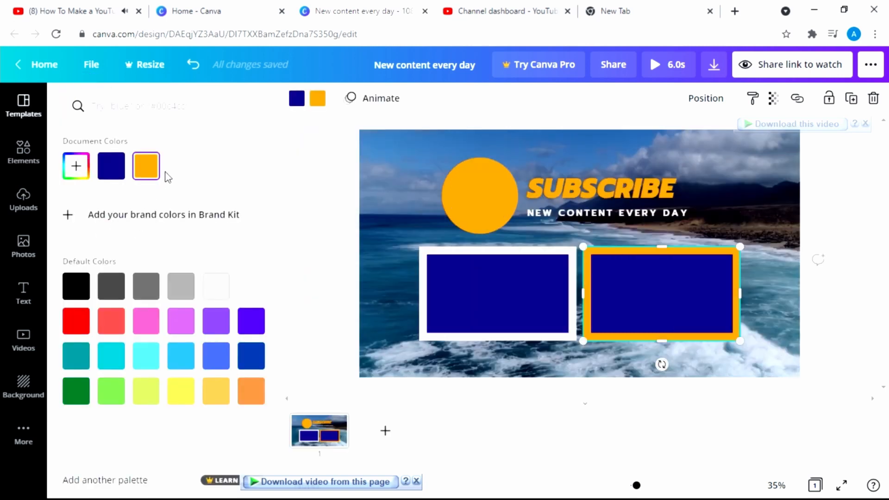
{"action": "left_click", "coordinate": [178, 167]}
{"action": "left_click", "coordinate": [420, 197]}
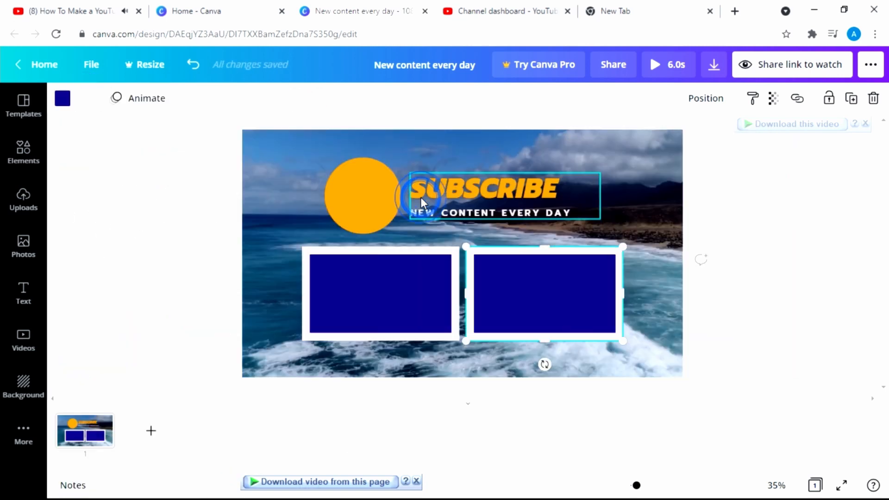
{"action": "left_click", "coordinate": [659, 193]}
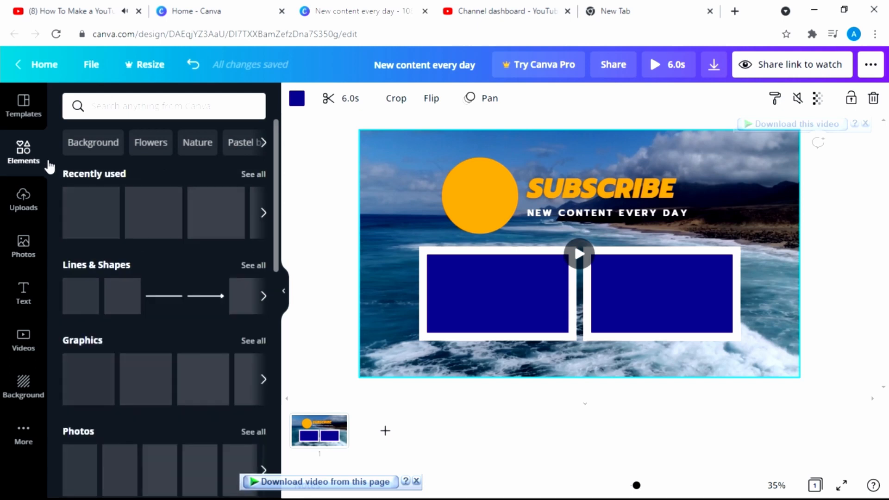
Add a dark-blue square, flatten it into a short bar, and place it upper right
{"action": "left_click_drag", "start_coordinate": [124, 301], "coordinate": [487, 229]}
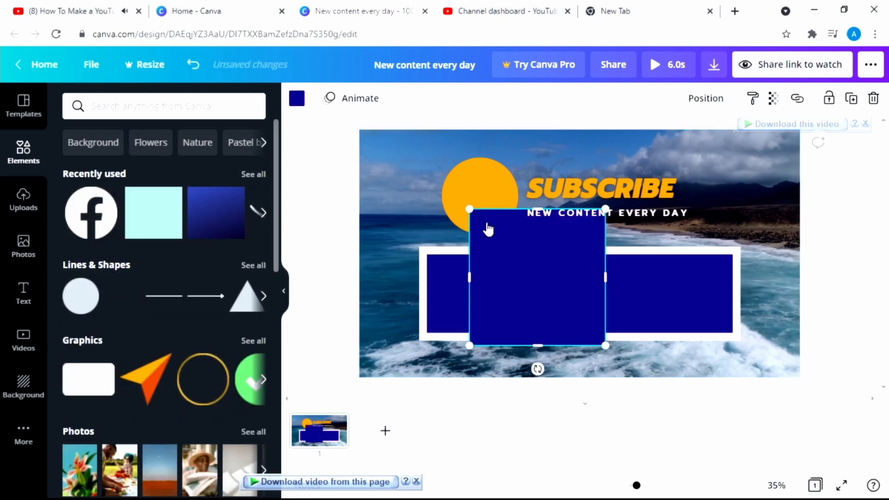
{"action": "left_click_drag", "start_coordinate": [534, 214], "coordinate": [690, 175]}
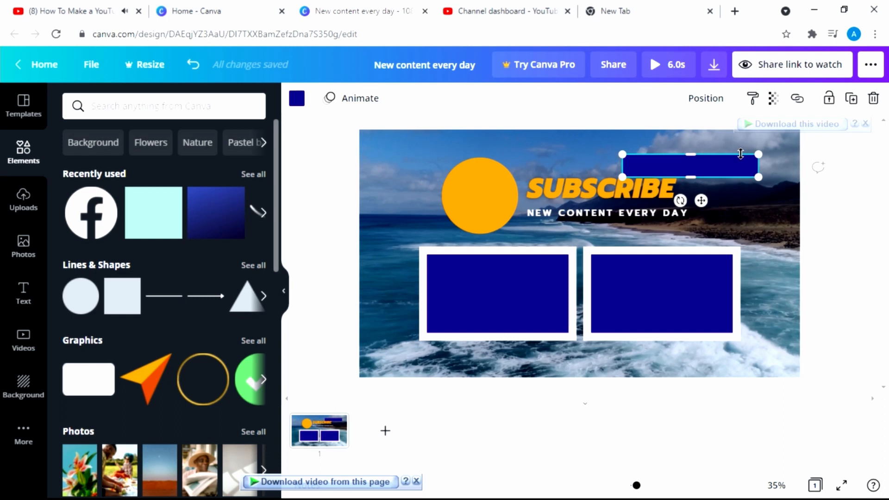
{"action": "left_click_drag", "start_coordinate": [716, 163], "coordinate": [730, 160]}
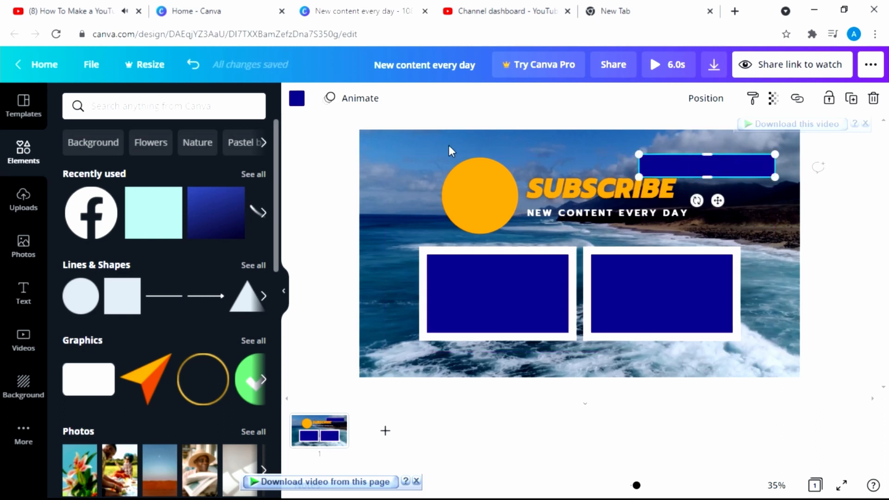
Make the bar white and move it directly above the SUBSCRIBE title
{"action": "left_click", "coordinate": [297, 104]}
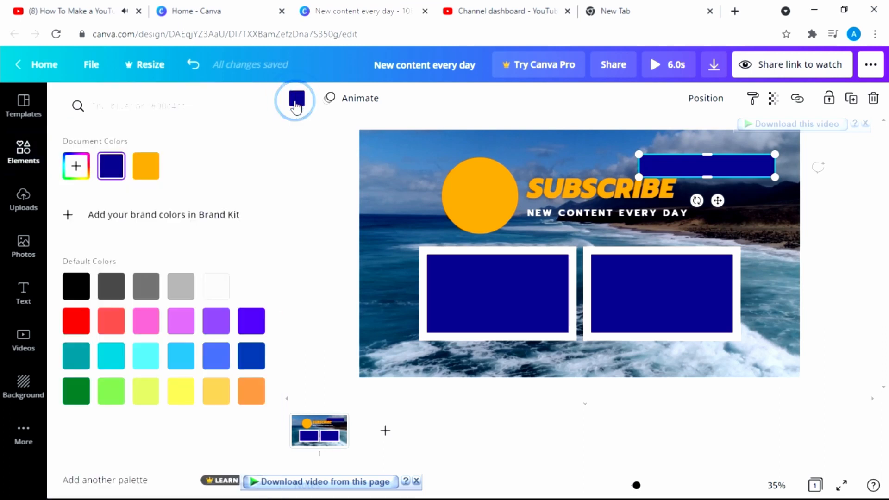
{"action": "left_click", "coordinate": [187, 171]}
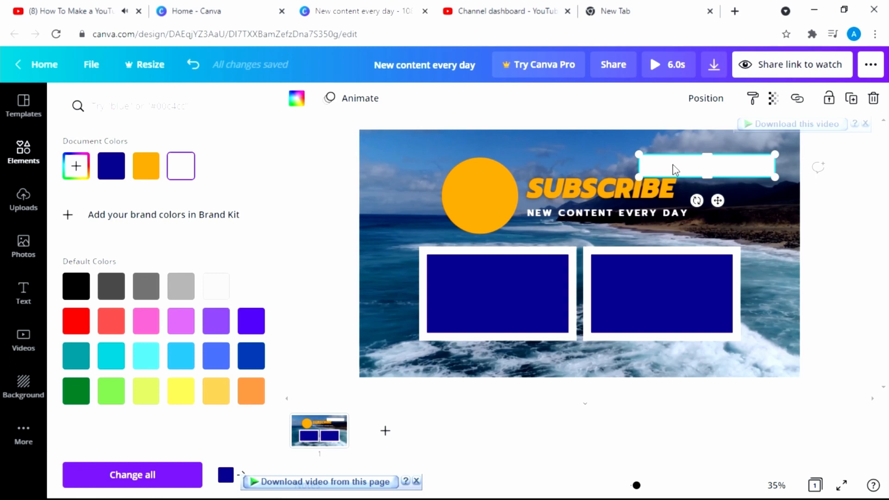
{"action": "left_click_drag", "start_coordinate": [674, 169], "coordinate": [570, 159]}
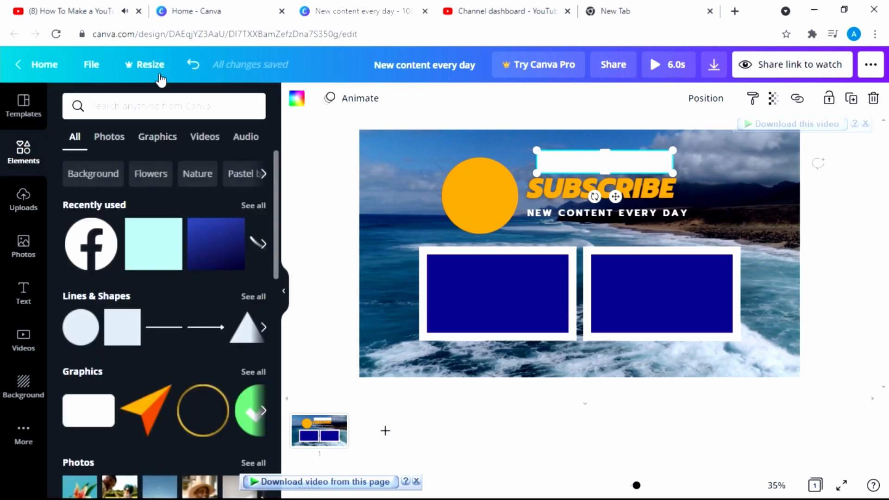
Search elements for FACEBOOK and place a shrunken round Facebook logo at the bar's left end
{"action": "left_click", "coordinate": [162, 103]}
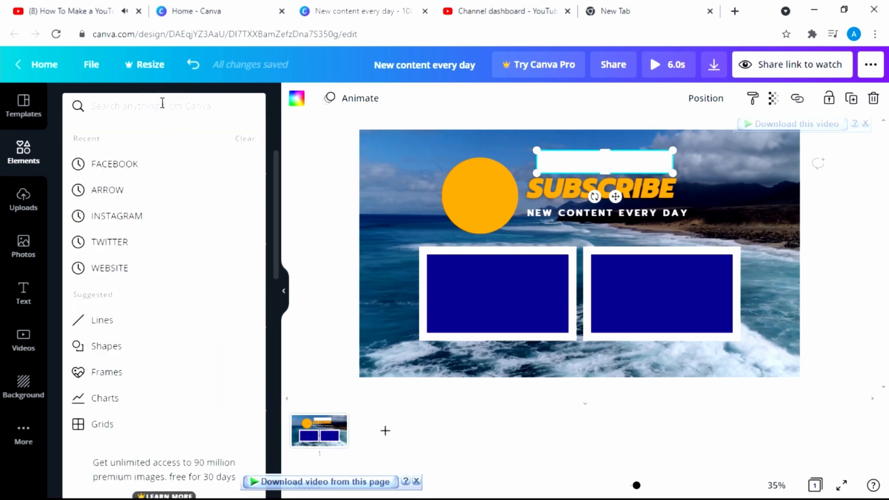
{"action": "left_click", "coordinate": [124, 163]}
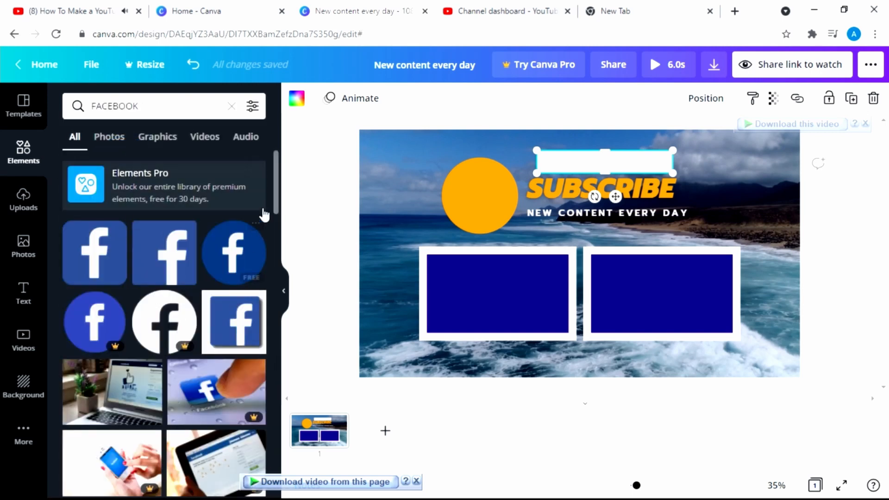
{"action": "left_click_drag", "start_coordinate": [275, 204], "coordinate": [280, 287]}
{"action": "left_click_drag", "start_coordinate": [94, 333], "coordinate": [698, 178]}
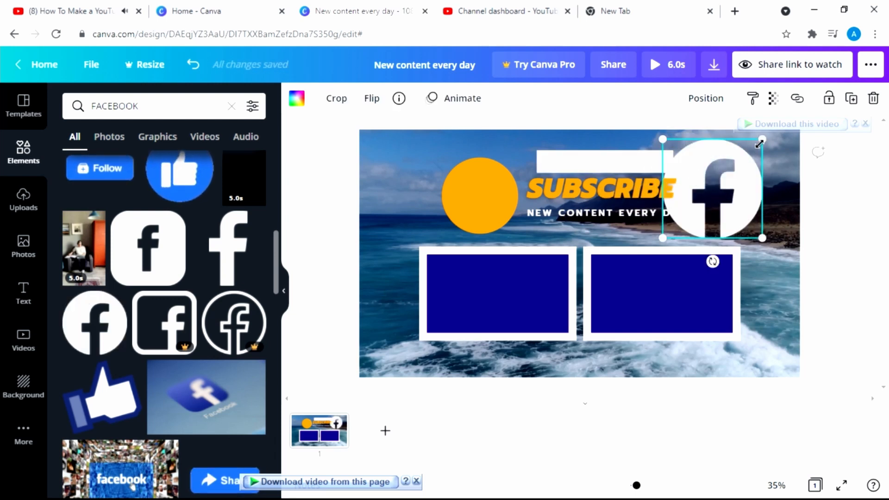
{"action": "left_click_drag", "start_coordinate": [762, 139], "coordinate": [538, 156]}
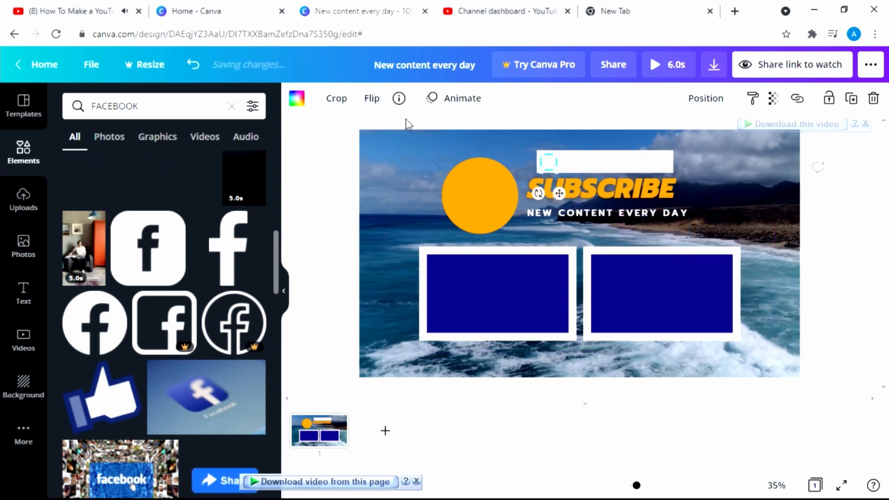
Recolour the white bar behind the Facebook logo black
{"action": "left_click", "coordinate": [297, 99]}
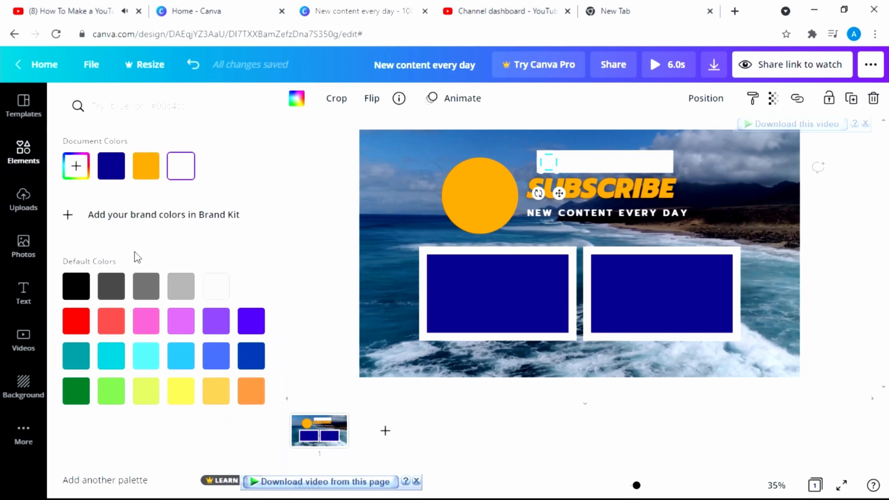
{"action": "left_click", "coordinate": [593, 167]}
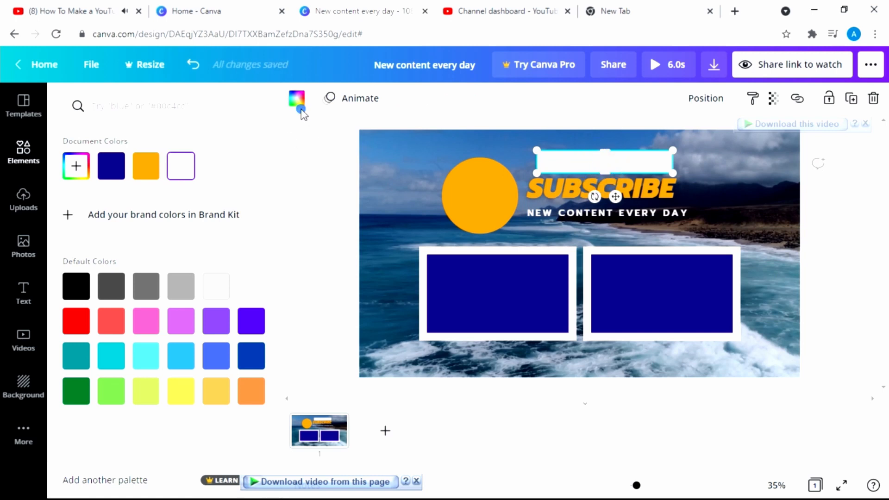
{"action": "left_click", "coordinate": [87, 291]}
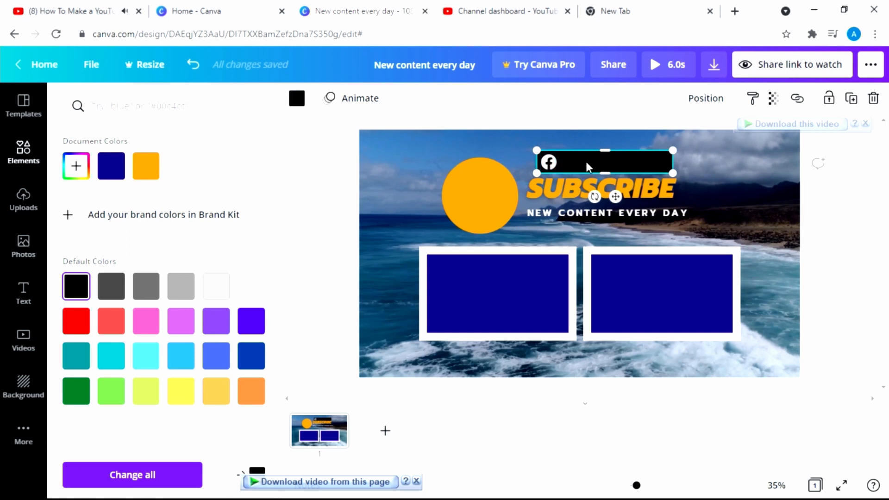
{"action": "left_click", "coordinate": [725, 191]}
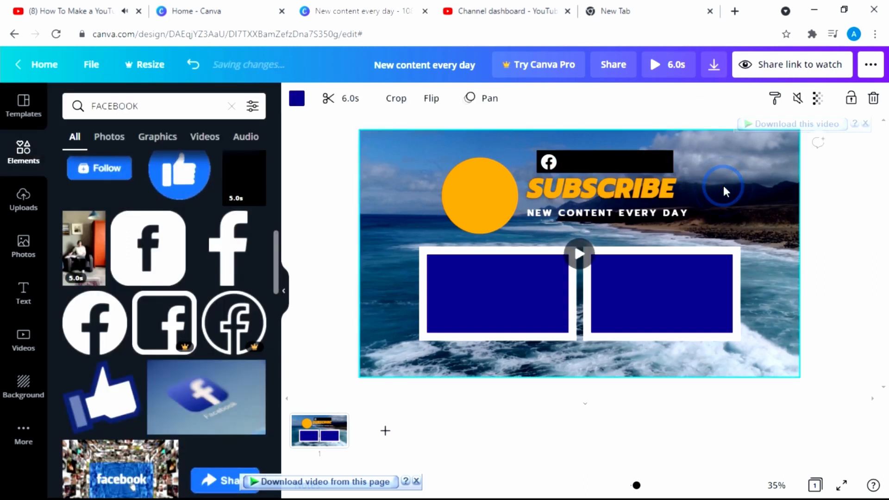
{"action": "left_click", "coordinate": [148, 104]}
Search elements for instagram and add the outline Instagram graphic in white
{"action": "left_click", "coordinate": [230, 107]}
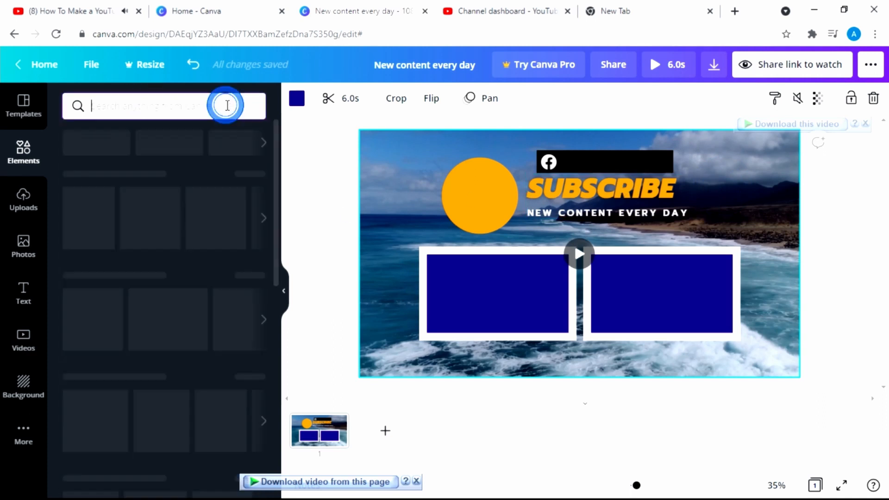
{"action": "type", "text": "inst"}
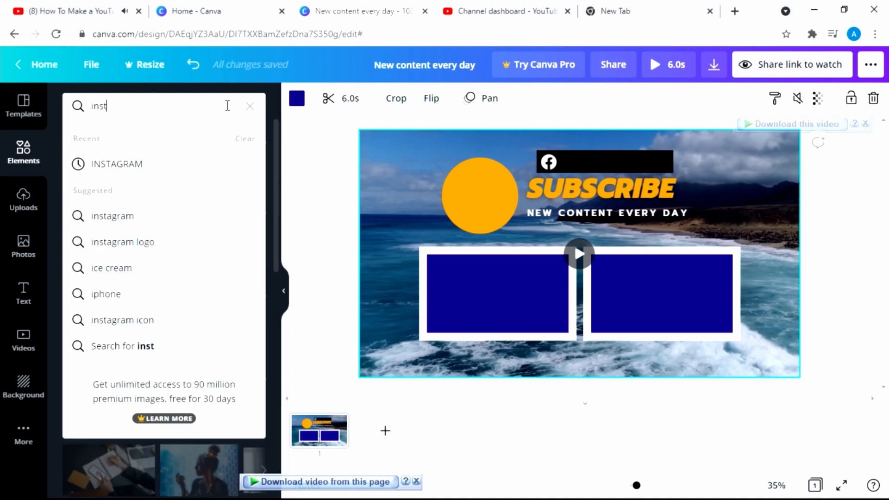
{"action": "type", "text": "agram"}
{"action": "key", "text": "Return"}
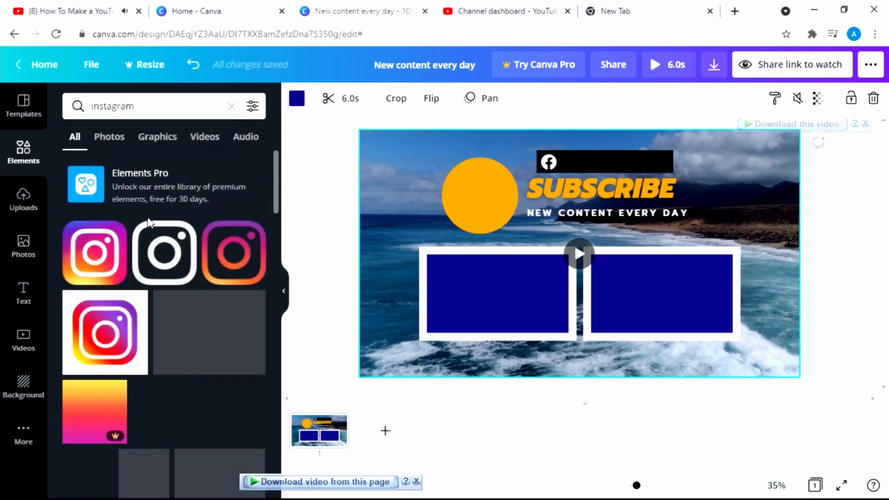
{"action": "left_click_drag", "start_coordinate": [163, 249], "coordinate": [699, 171]}
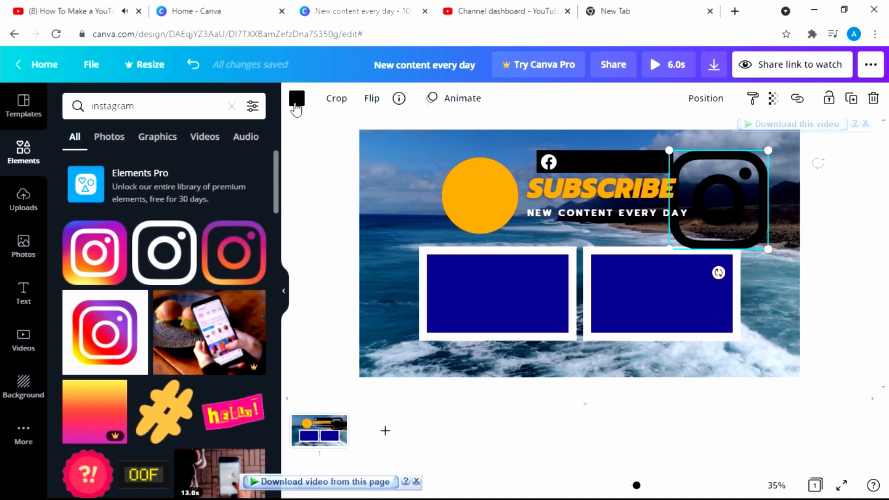
{"action": "left_click", "coordinate": [296, 99]}
{"action": "left_click", "coordinate": [247, 173]}
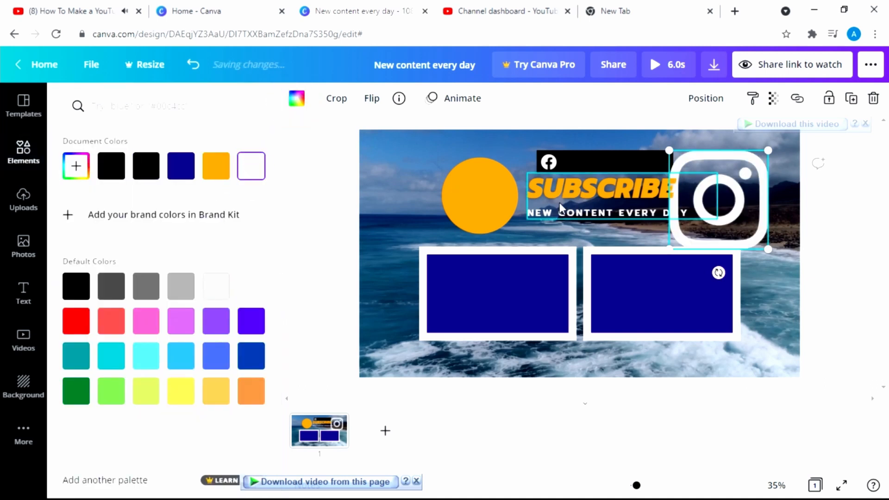
Resize the Instagram icon to 102×102 and nudge it beside the Facebook icon
{"action": "left_click_drag", "start_coordinate": [770, 161], "coordinate": [570, 163]}
{"action": "key", "text": "Left"}
{"action": "key", "text": "Left"}
{"action": "key", "text": "Left"}
{"action": "key", "text": "Left"}
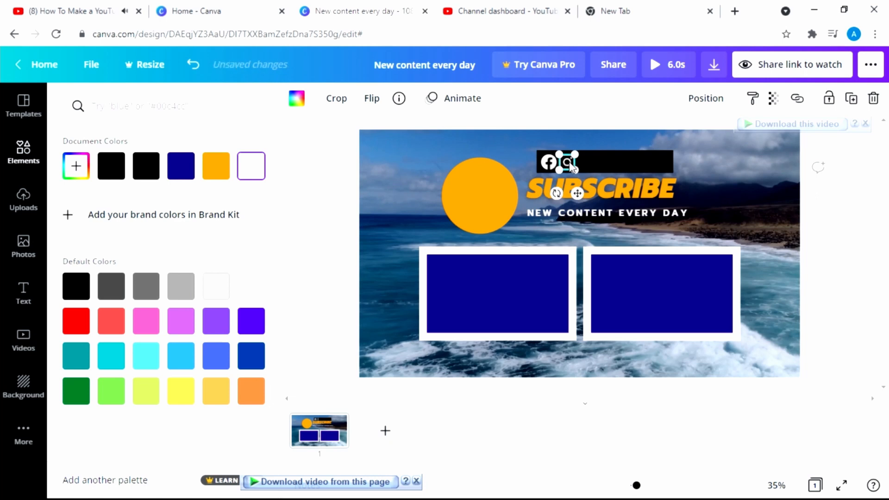
{"action": "key", "text": "Left"}
{"action": "key", "text": "Left"}
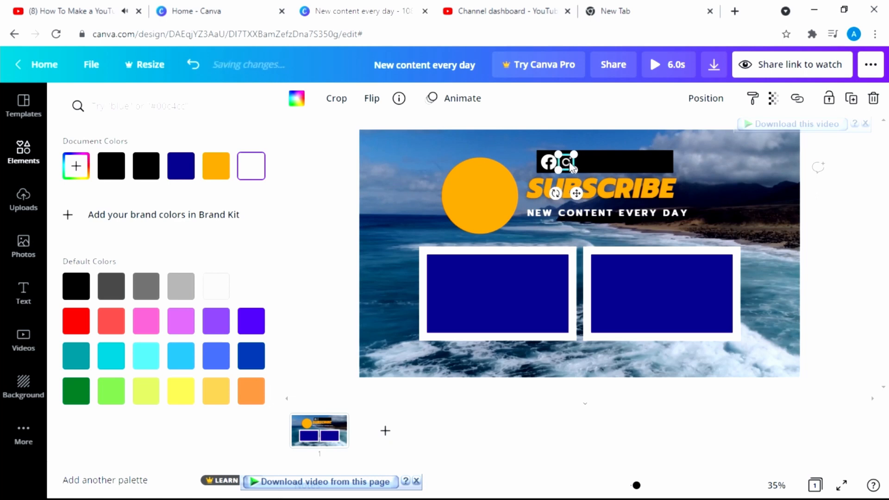
{"action": "left_click", "coordinate": [774, 182]}
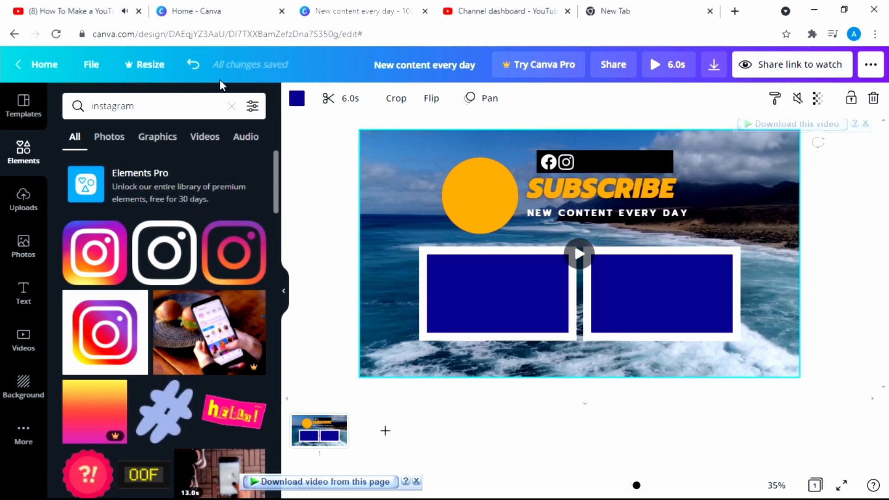
{"action": "left_click", "coordinate": [231, 107]}
Add the red Pinterest graphic, recolour it black, and move it beside the Instagram icon
{"action": "type", "text": "p"}
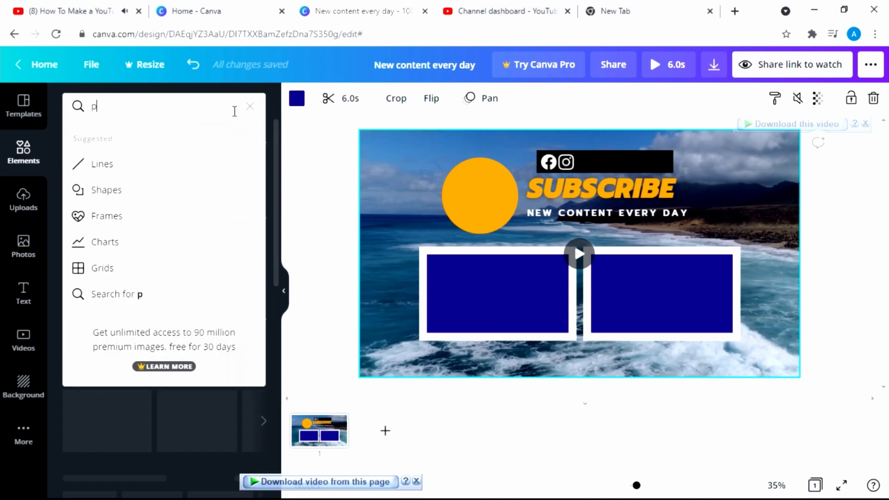
{"action": "type", "text": "interest"}
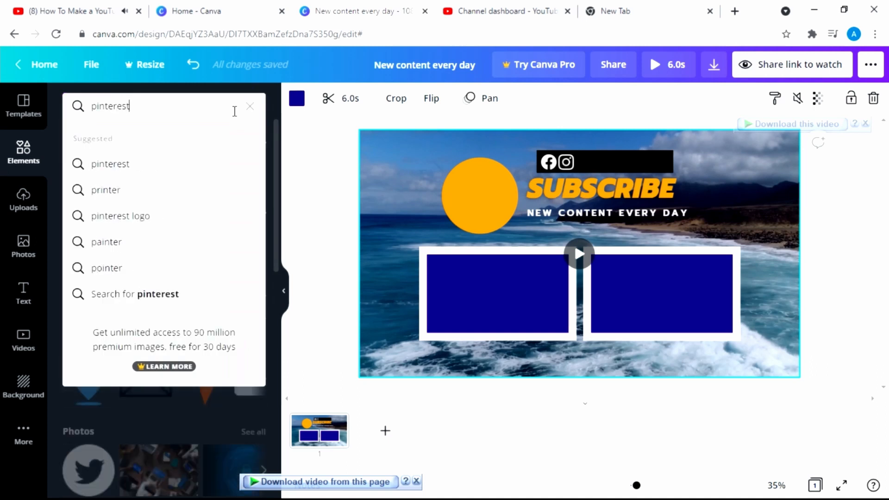
{"action": "key", "text": "Return"}
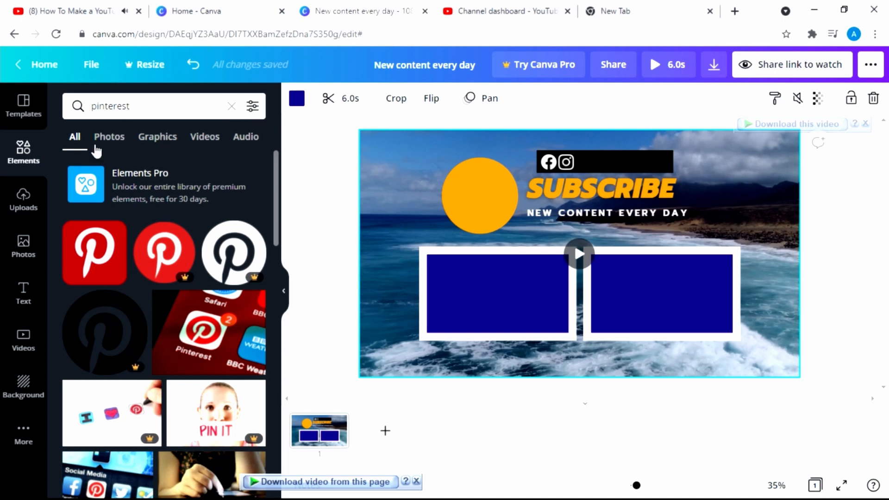
{"action": "left_click_drag", "start_coordinate": [96, 254], "coordinate": [681, 226]}
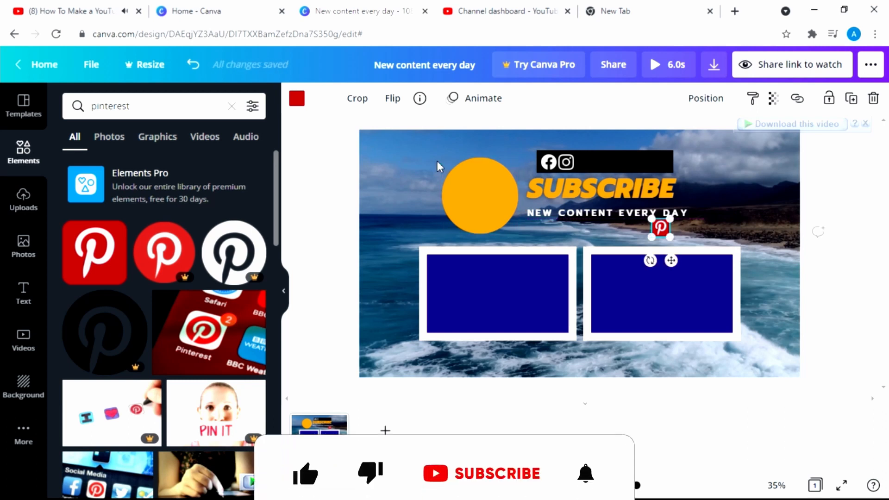
{"action": "left_click", "coordinate": [299, 99]}
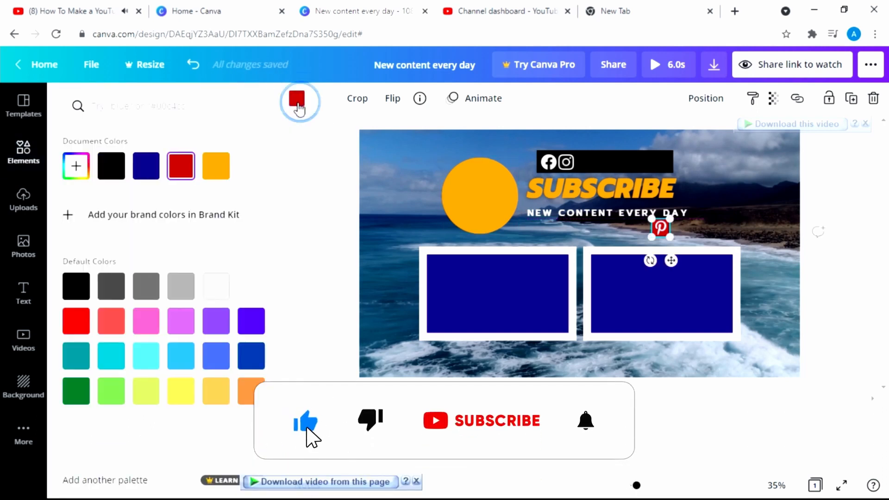
{"action": "left_click", "coordinate": [103, 175]}
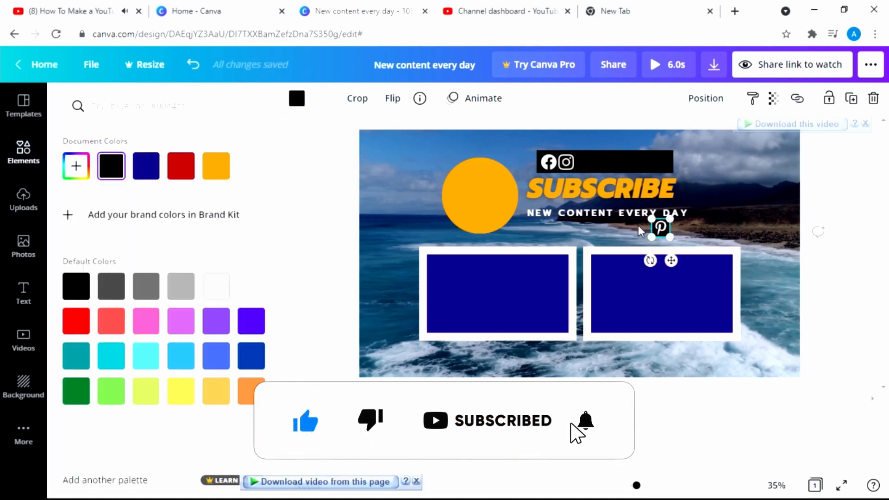
{"action": "left_click_drag", "start_coordinate": [662, 231], "coordinate": [583, 163]}
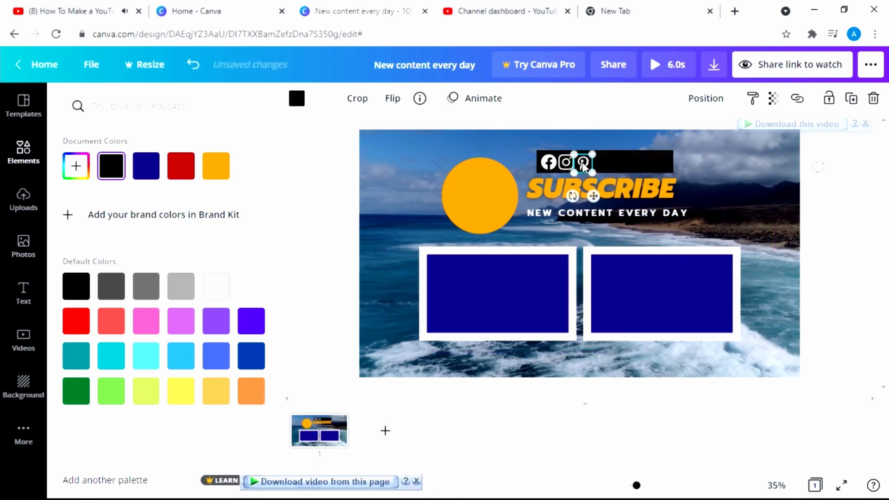
{"action": "left_click", "coordinate": [752, 195]}
Exit the background video's crop mode and recolour the Pinterest icon red
{"action": "double_click", "coordinate": [753, 194]}
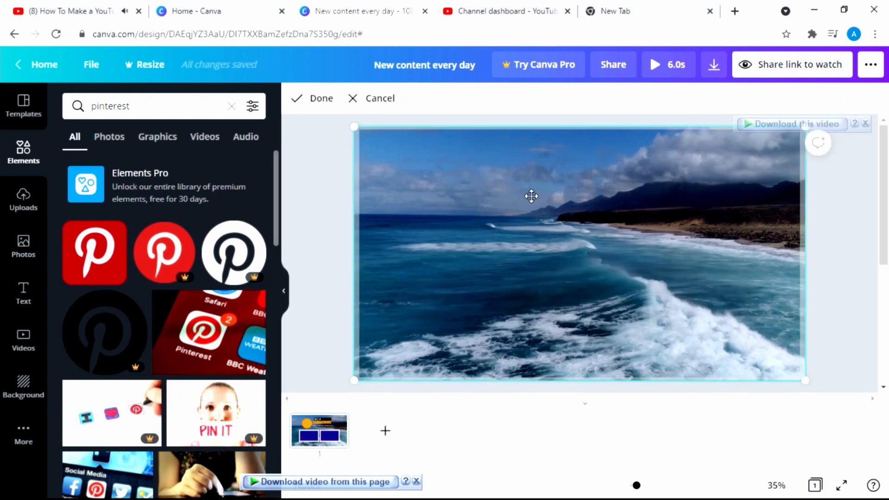
{"action": "left_click", "coordinate": [295, 99]}
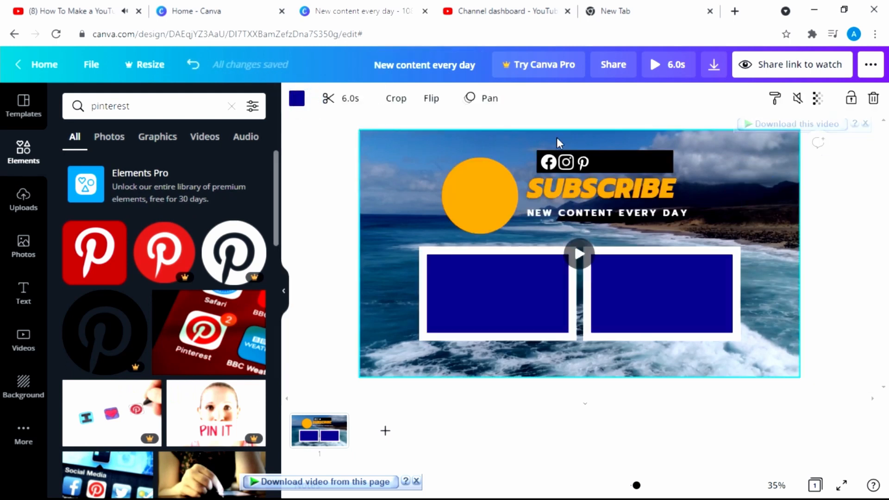
{"action": "left_click", "coordinate": [583, 162]}
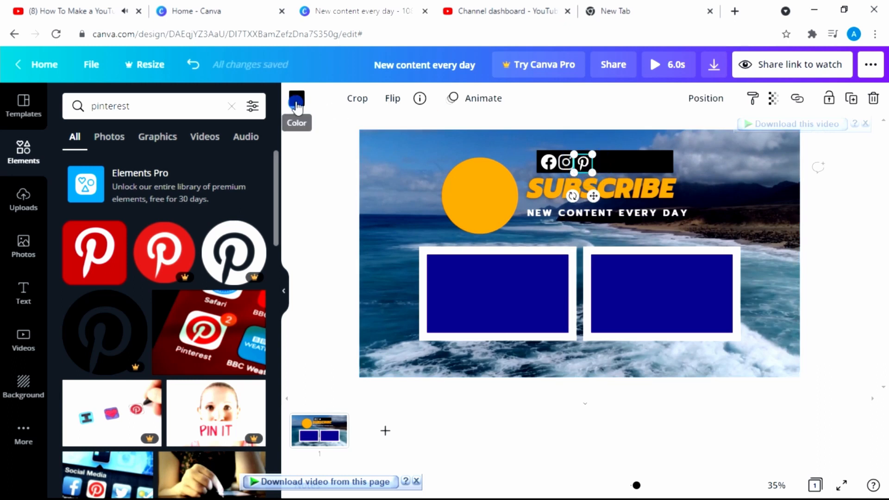
{"action": "left_click", "coordinate": [296, 99]}
{"action": "left_click", "coordinate": [84, 330]}
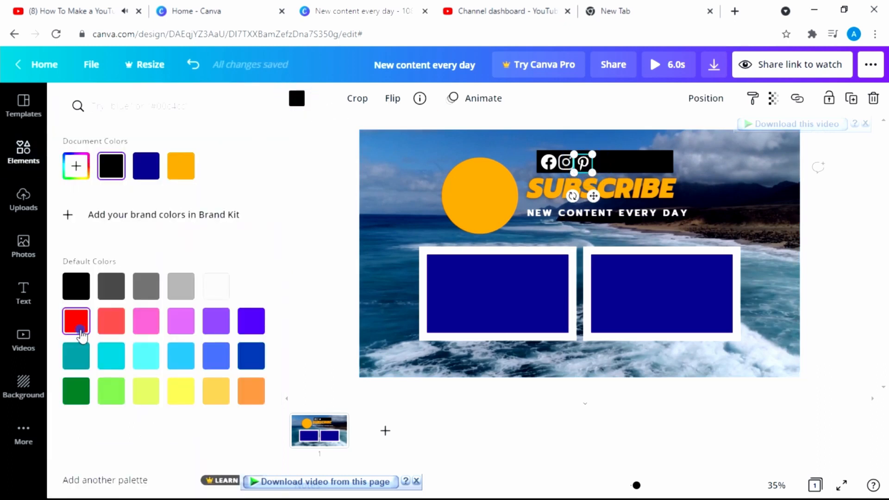
{"action": "left_click", "coordinate": [385, 221]}
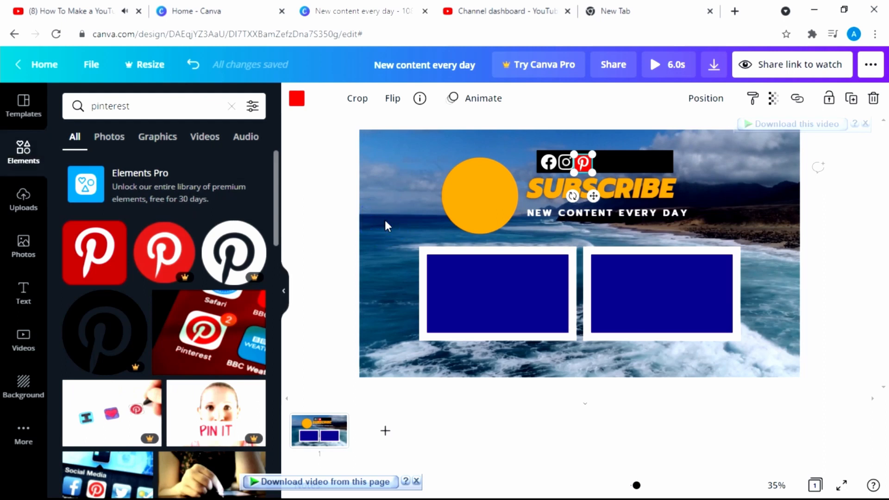
{"action": "left_click", "coordinate": [316, 212]}
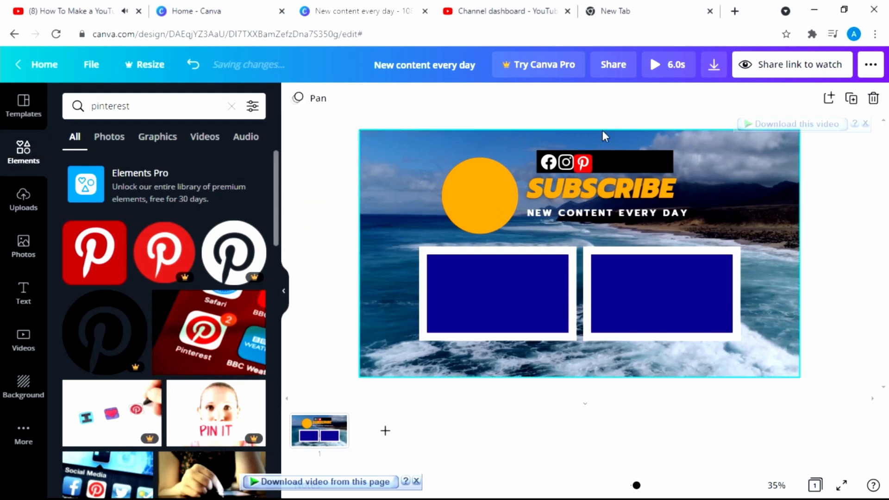
Nudge the Pinterest icon right and recolour it black so only its white P shows
{"action": "left_click", "coordinate": [582, 166]}
{"action": "key", "text": "Right"}
{"action": "key", "text": "Right"}
{"action": "key", "text": "Right"}
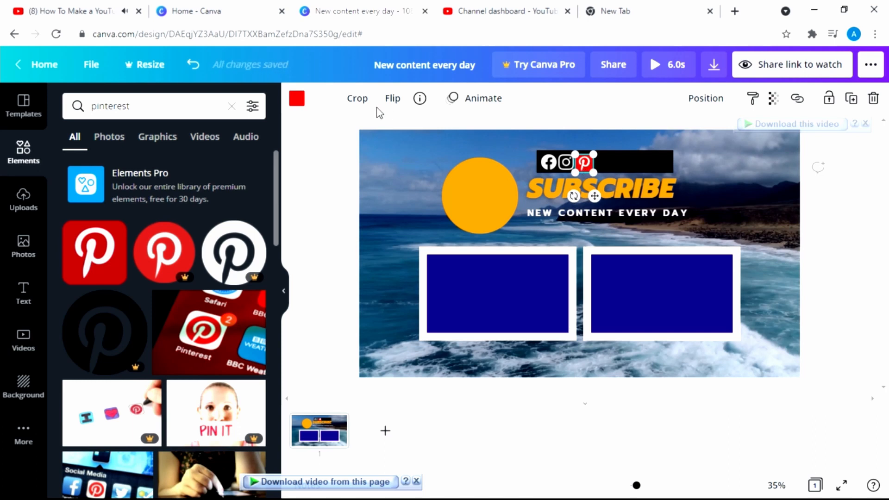
{"action": "left_click", "coordinate": [297, 99]}
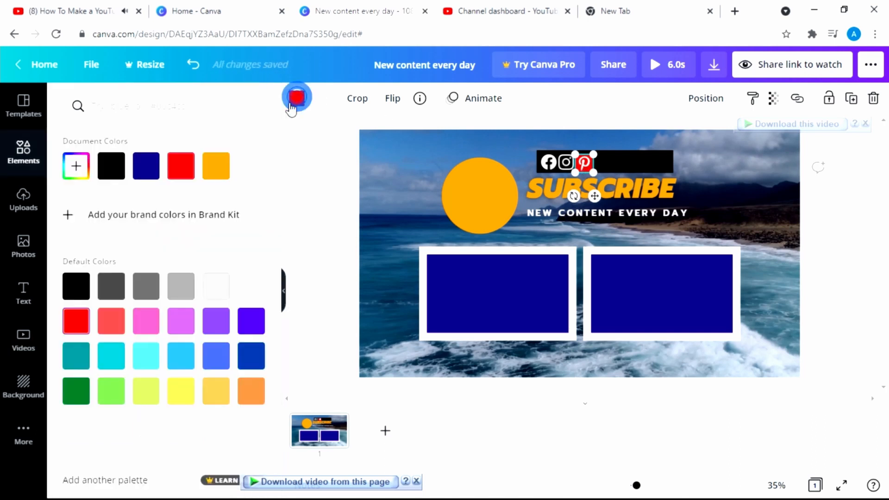
{"action": "left_click", "coordinate": [112, 165]}
{"action": "left_click", "coordinate": [837, 217]}
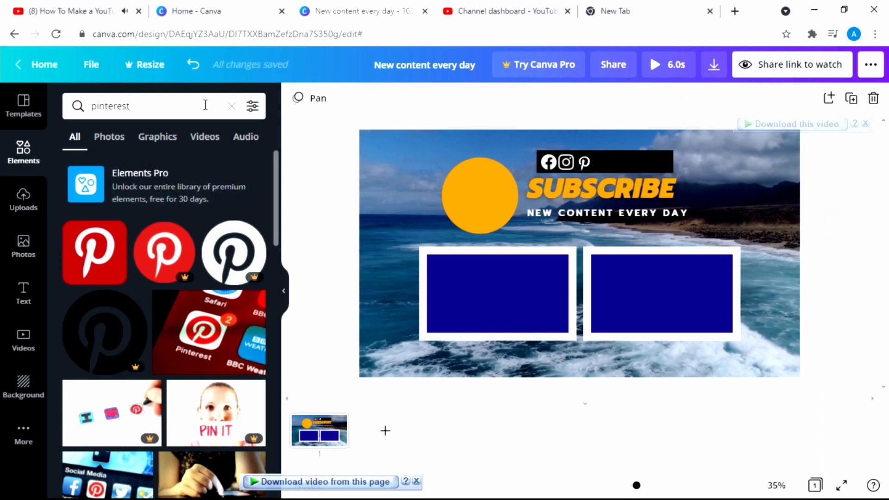
{"action": "left_click", "coordinate": [233, 106]}
Search elements for twitter and add a Twitter graphic, undoing its first 143×143 resize
{"action": "type", "text": "tw"}
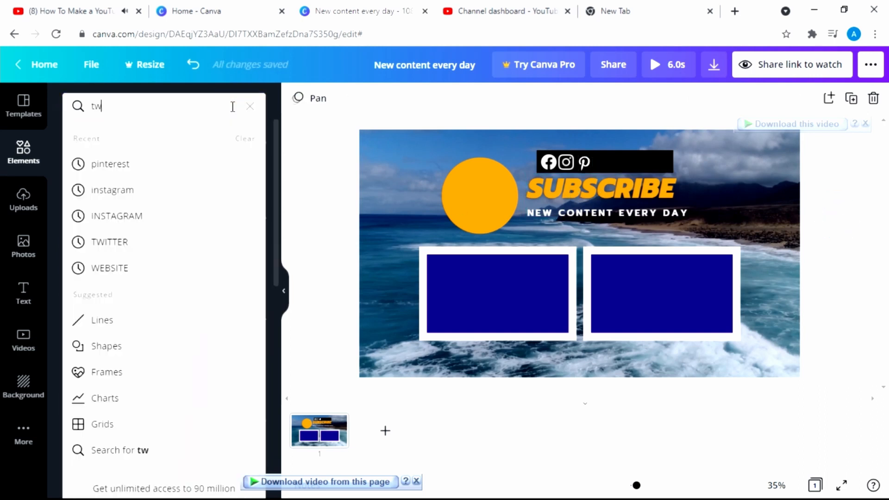
{"action": "type", "text": "itter"}
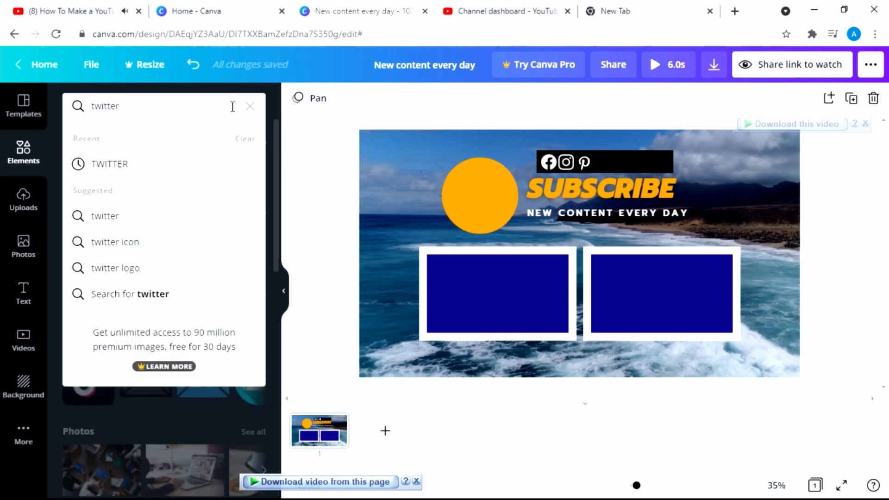
{"action": "left_click", "coordinate": [104, 166]}
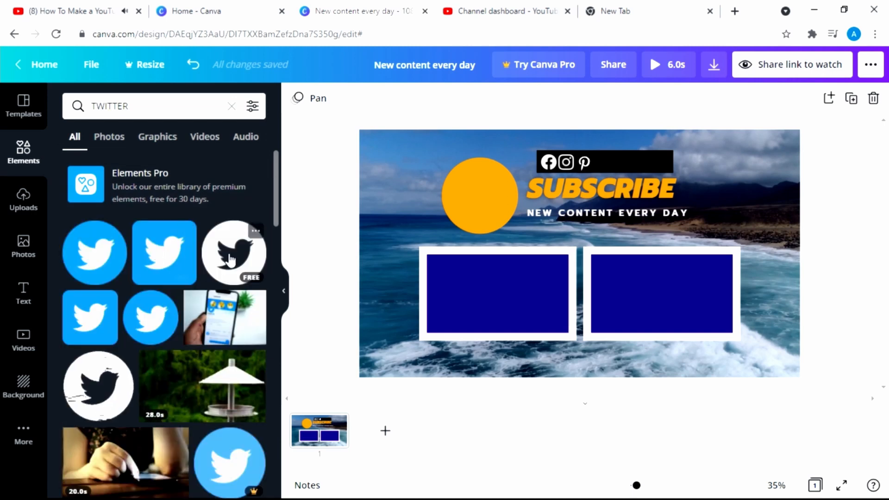
{"action": "left_click_drag", "start_coordinate": [232, 259], "coordinate": [685, 163]}
{"action": "left_click_drag", "start_coordinate": [749, 130], "coordinate": [673, 215]}
{"action": "double_click", "coordinate": [677, 199]}
{"action": "key", "text": "ctrl+z"}
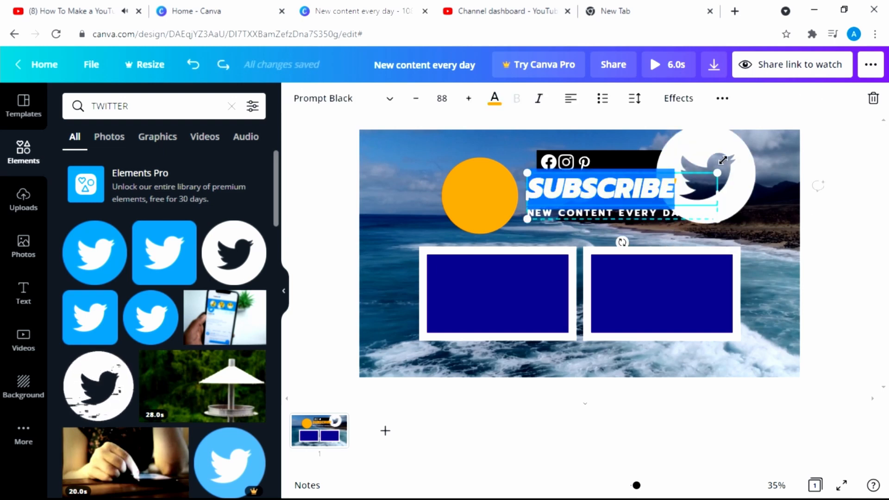
Shrink the white Twitter circle and place it in the bar after Pinterest
{"action": "left_click", "coordinate": [773, 164]}
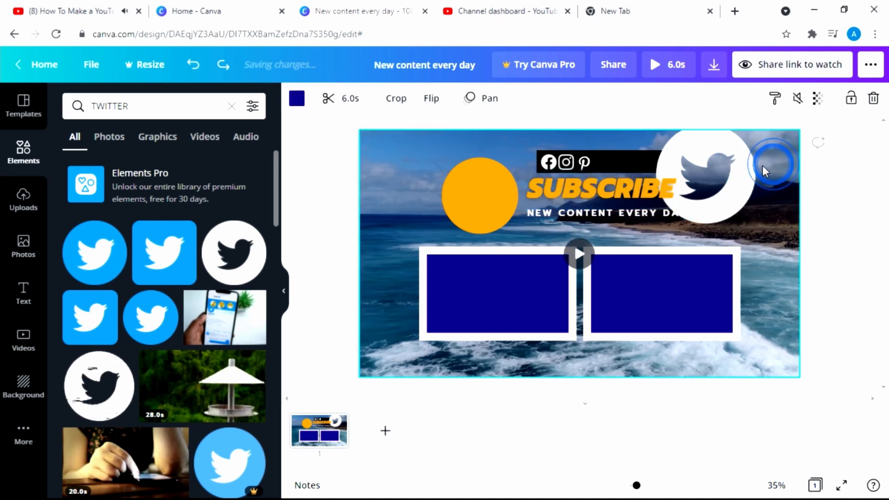
{"action": "left_click_drag", "start_coordinate": [742, 173], "coordinate": [777, 188]}
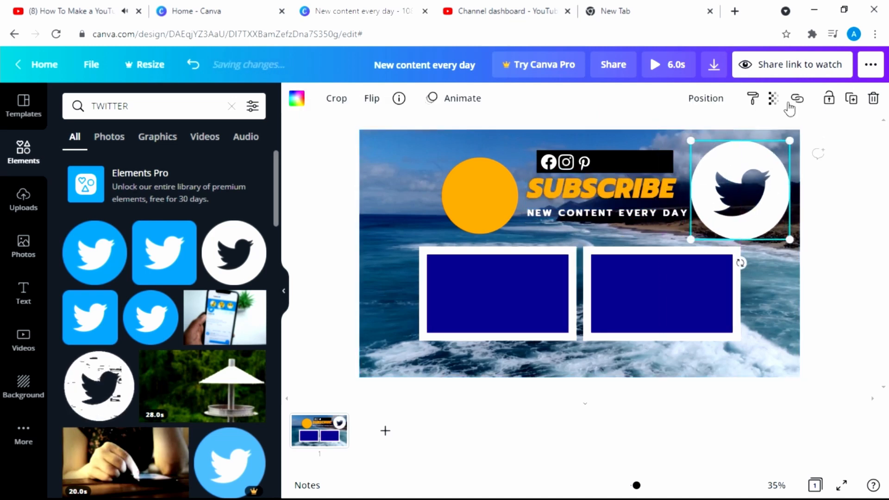
{"action": "left_click_drag", "start_coordinate": [789, 137], "coordinate": [597, 163]}
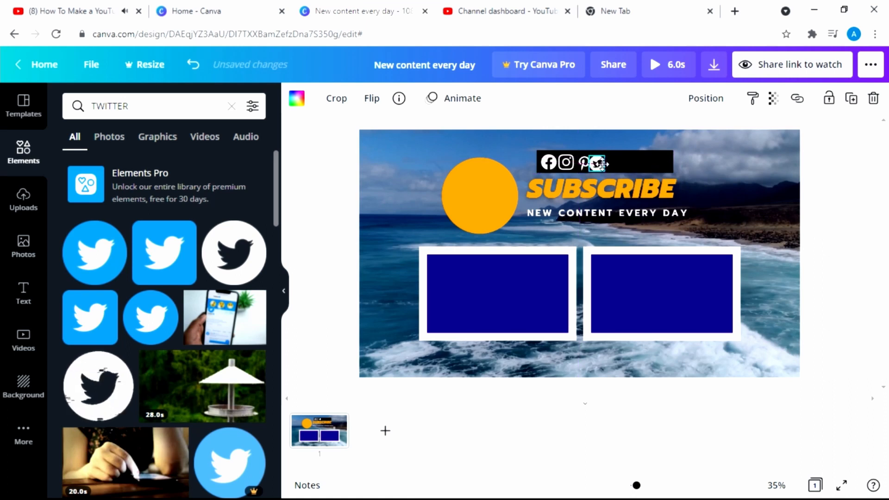
{"action": "left_click_drag", "start_coordinate": [601, 164], "coordinate": [603, 163]}
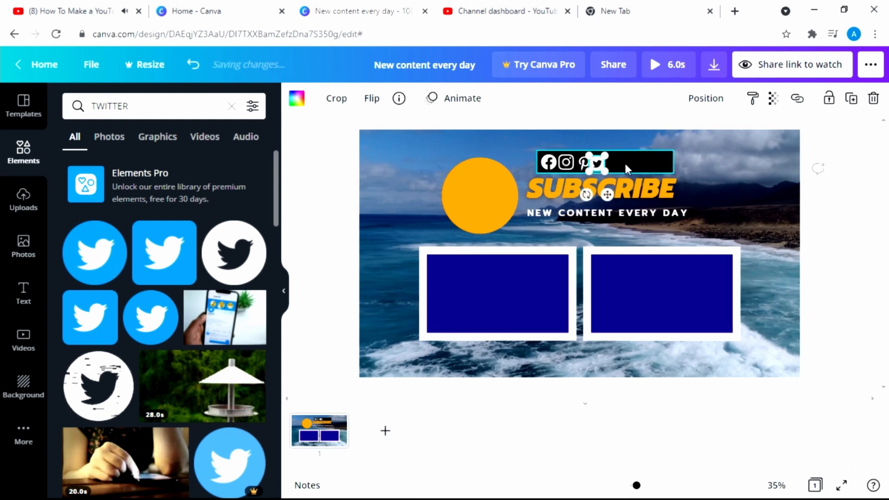
Widen the black social bar to the right to fit the four icons
{"action": "left_click", "coordinate": [697, 174]}
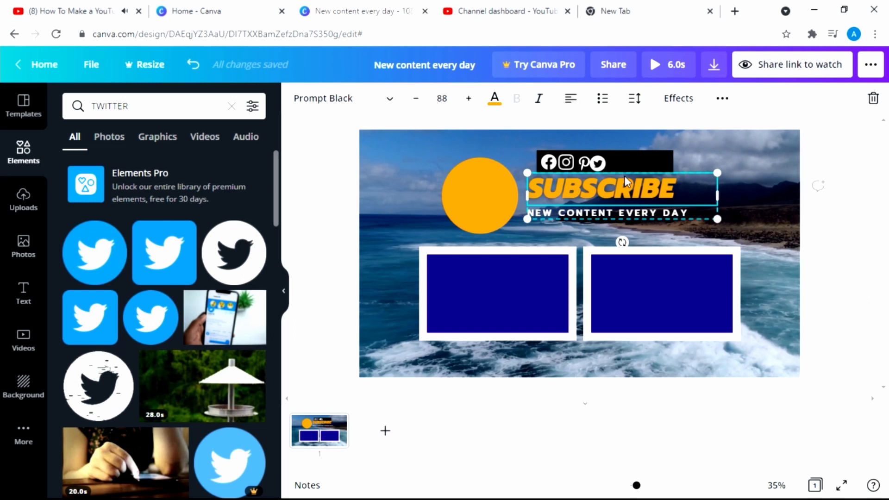
{"action": "left_click", "coordinate": [584, 164]}
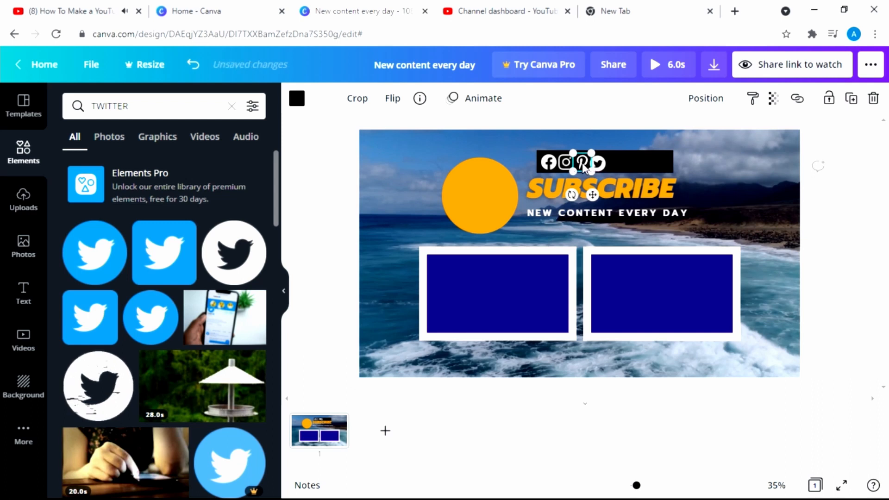
{"action": "left_click", "coordinate": [601, 167]}
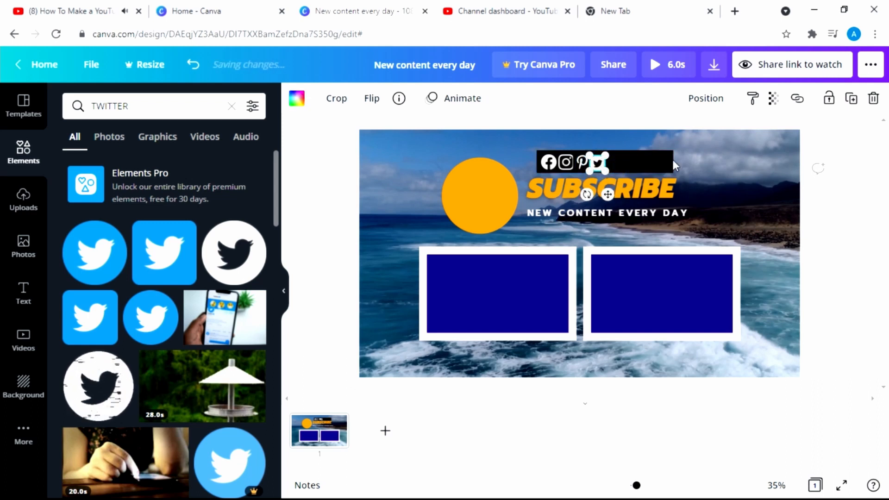
{"action": "left_click", "coordinate": [846, 211]}
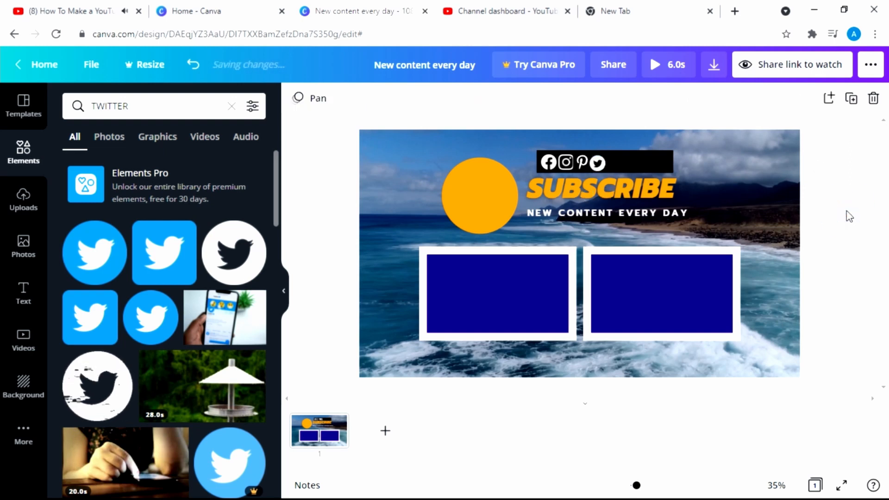
{"action": "left_click", "coordinate": [654, 165]}
{"action": "left_click_drag", "start_coordinate": [674, 162], "coordinate": [740, 165]}
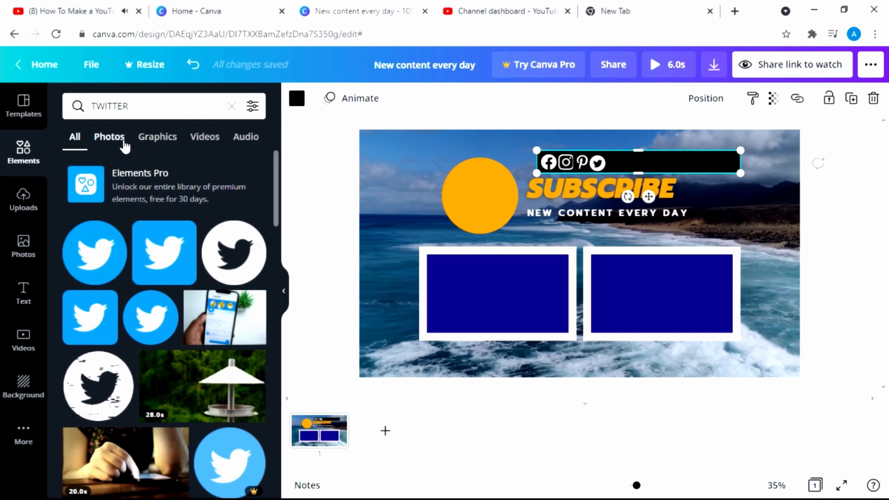
Add a heading with the channel owner's name in capitals and make it white
{"action": "left_click", "coordinate": [19, 300]}
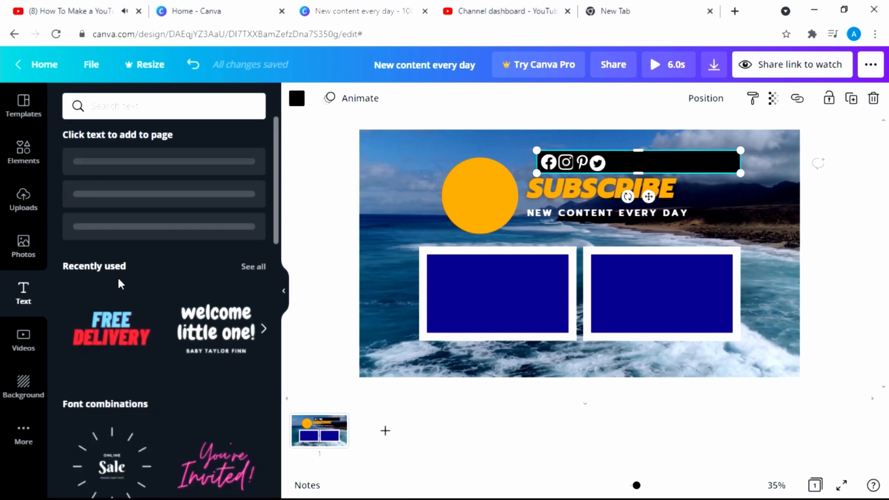
{"action": "left_click_drag", "start_coordinate": [182, 171], "coordinate": [675, 224]}
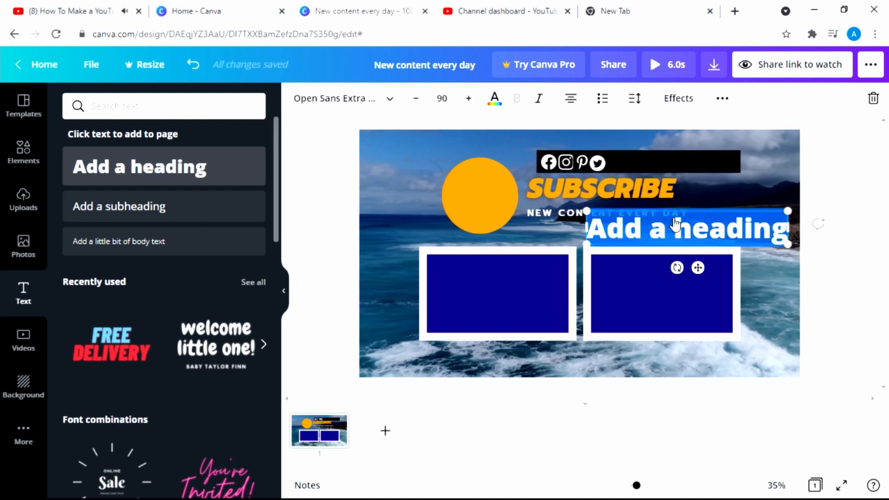
{"action": "type", "text": "abh"}
{"action": "key", "text": "BackSpace"}
{"action": "key", "text": "BackSpace"}
{"action": "key", "text": "BackSpace"}
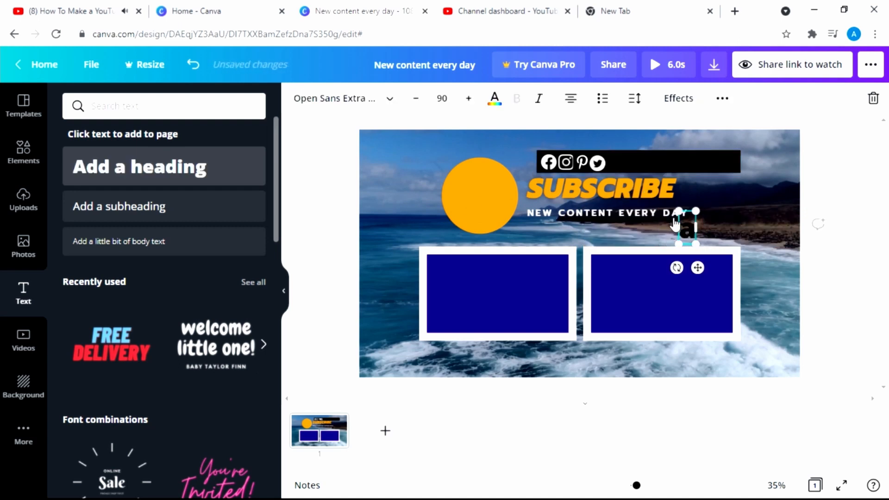
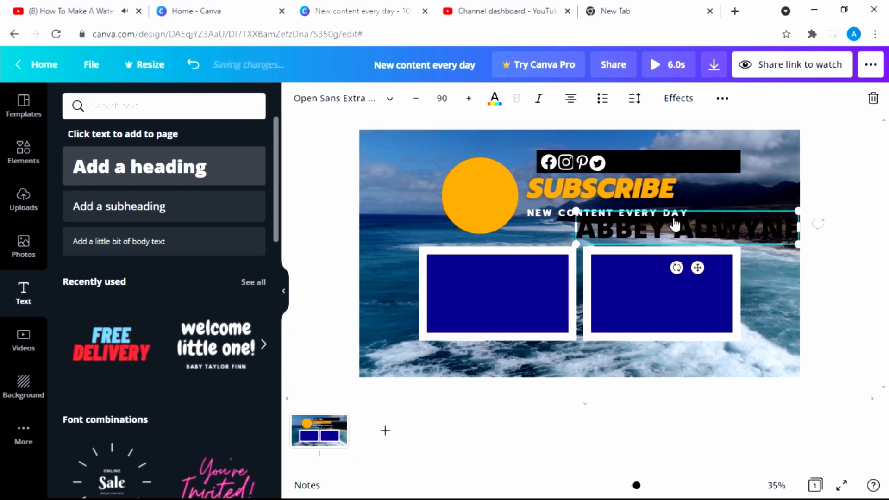
{"action": "left_click", "coordinate": [496, 100]}
{"action": "left_click", "coordinate": [210, 176]}
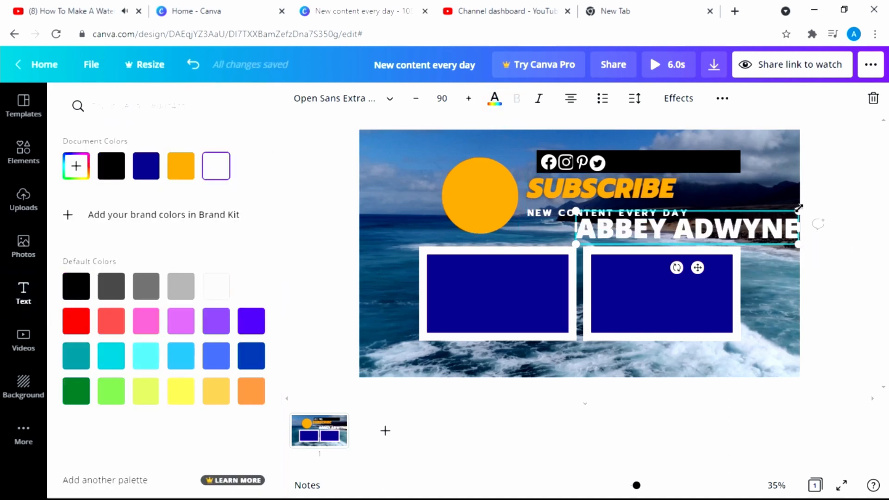
Correct the surname's spelling and shrink the name text to size 51.3
{"action": "left_click", "coordinate": [695, 226]}
{"action": "key", "text": "BackSpace"}
{"action": "type", "text": "A"}
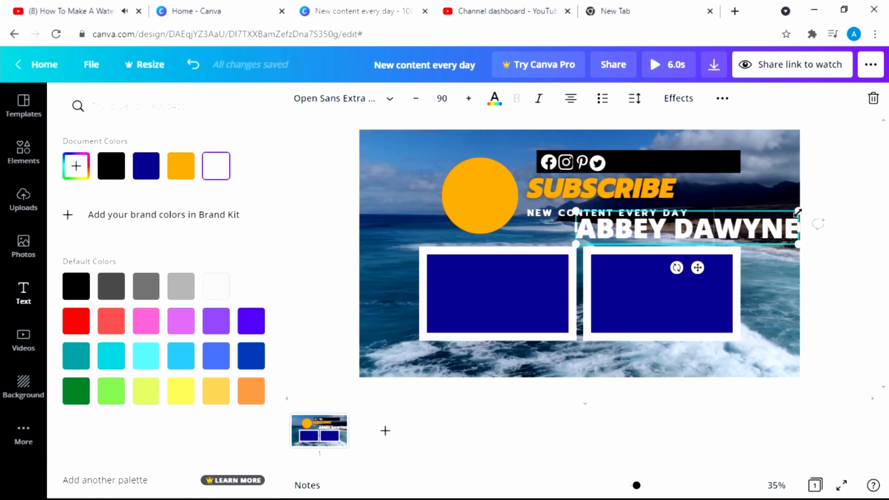
{"action": "left_click_drag", "start_coordinate": [797, 211], "coordinate": [731, 233]}
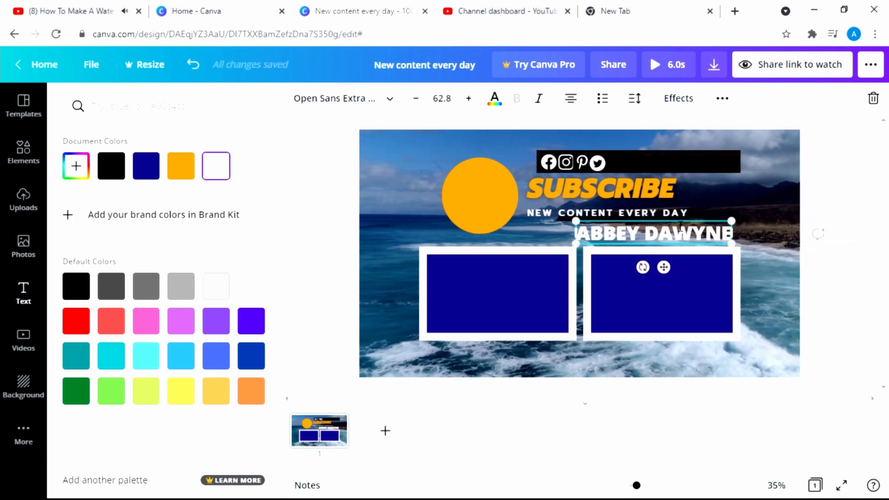
{"action": "left_click", "coordinate": [761, 223]}
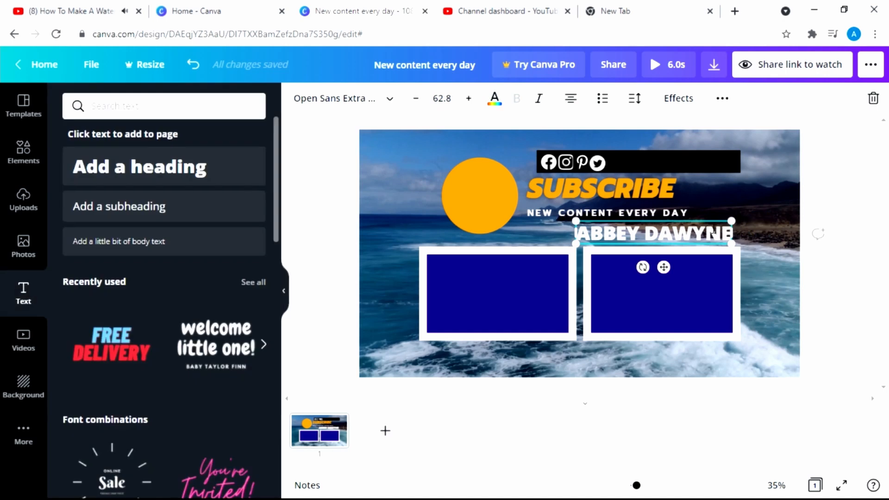
{"action": "left_click", "coordinate": [776, 271]}
Move the name onto the black bar just right of the Twitter icon
{"action": "left_click", "coordinate": [696, 234]}
{"action": "left_click_drag", "start_coordinate": [694, 231], "coordinate": [733, 152]}
{"action": "key", "text": "Right"}
{"action": "key", "text": "Right"}
{"action": "key", "text": "Right"}
{"action": "key", "text": "Right"}
{"action": "key", "text": "Right"}
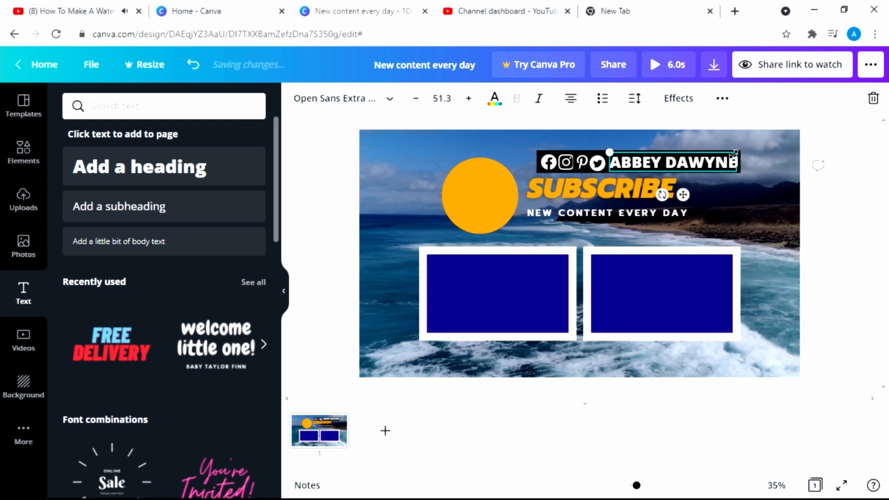
{"action": "left_click", "coordinate": [755, 189]}
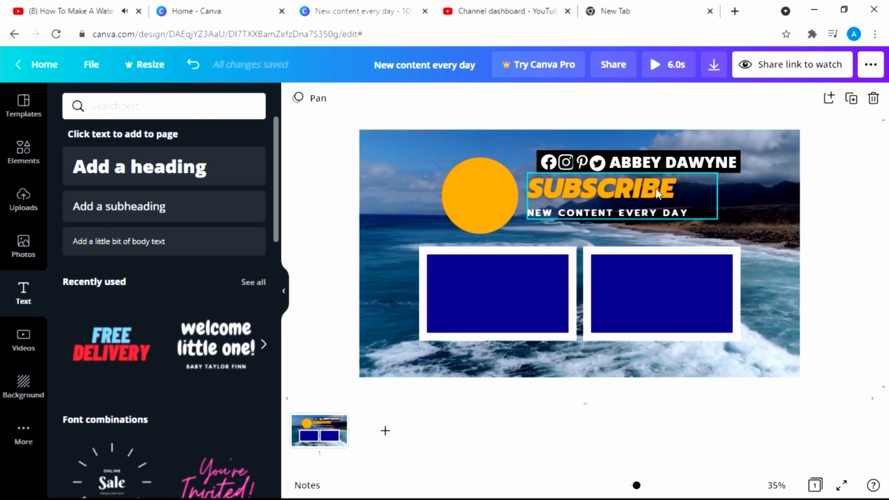
{"action": "left_click", "coordinate": [631, 160]}
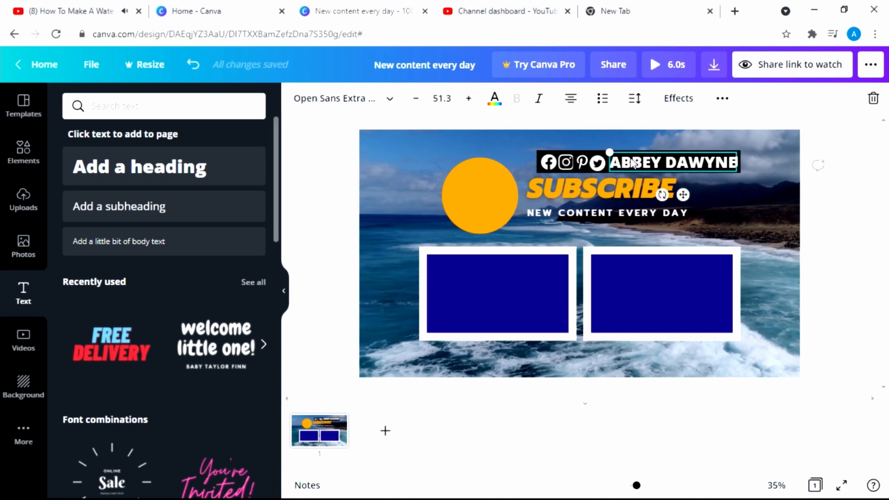
Replace the name with the channel's @ handle, shrink it to size 46, and shift it right
{"action": "double_click", "coordinate": [632, 161]}
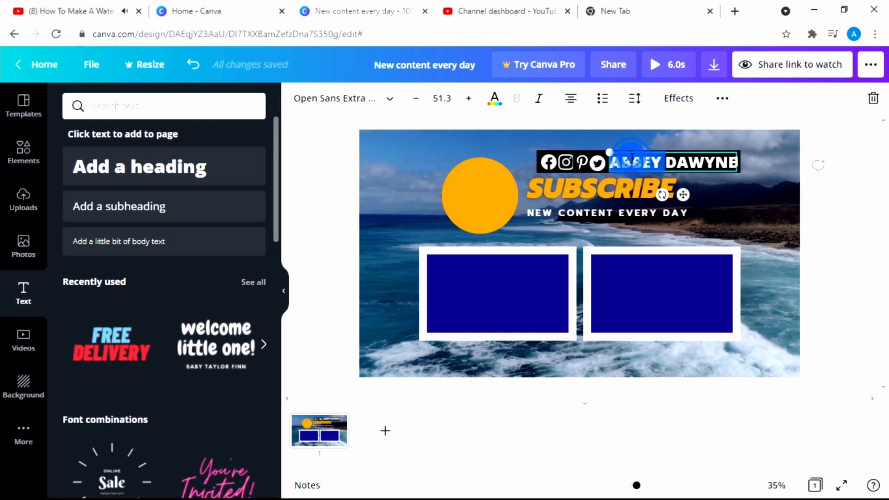
{"action": "triple_click", "coordinate": [631, 160]}
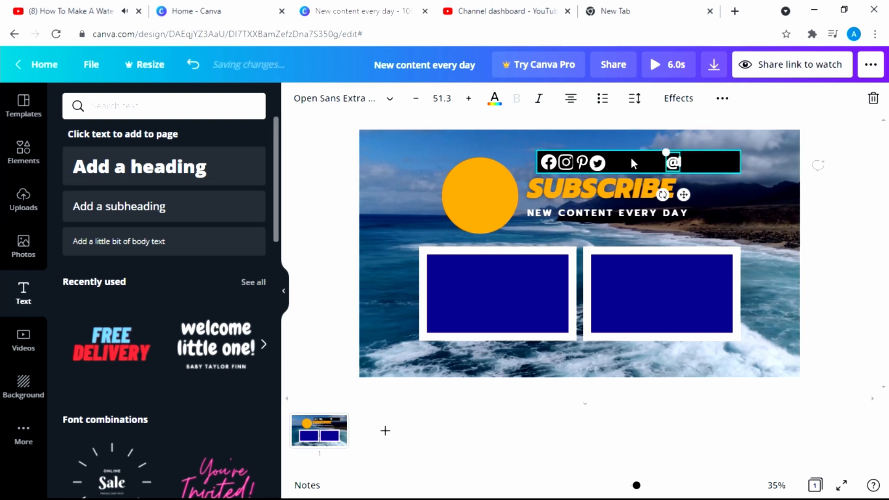
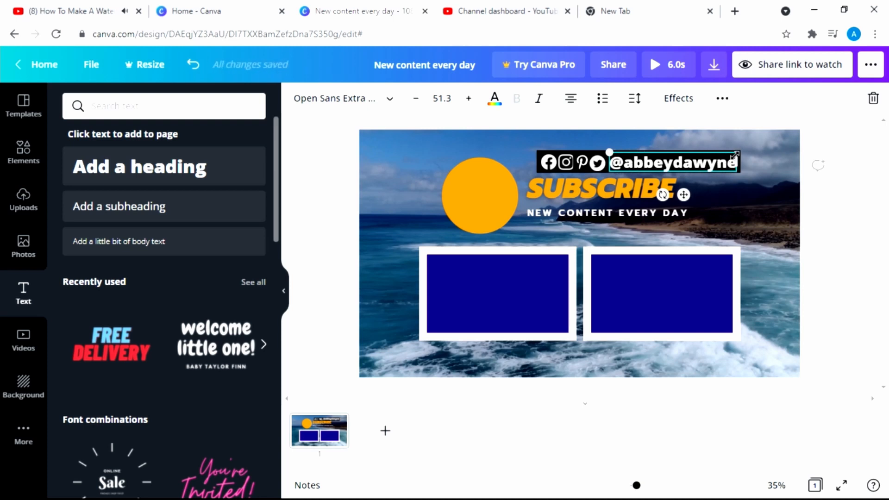
{"action": "left_click_drag", "start_coordinate": [733, 154], "coordinate": [723, 154]}
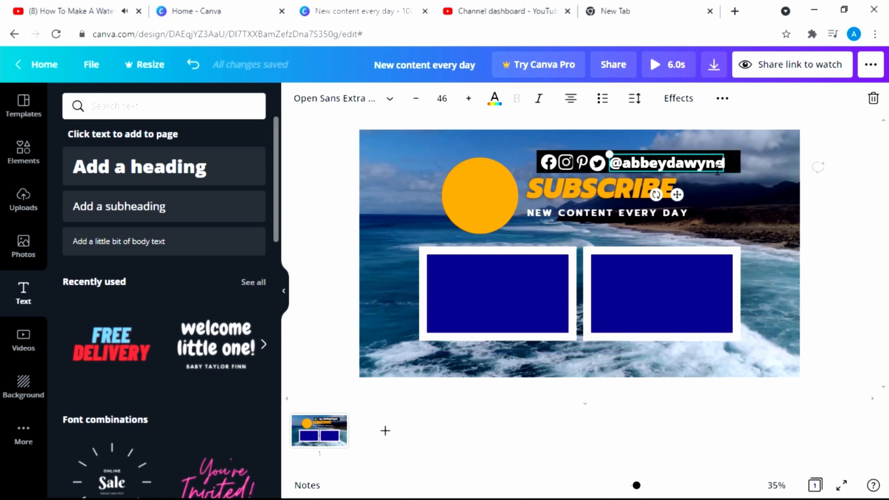
{"action": "left_click", "coordinate": [759, 230]}
{"action": "left_click_drag", "start_coordinate": [712, 164], "coordinate": [716, 163]}
{"action": "left_click", "coordinate": [801, 245]}
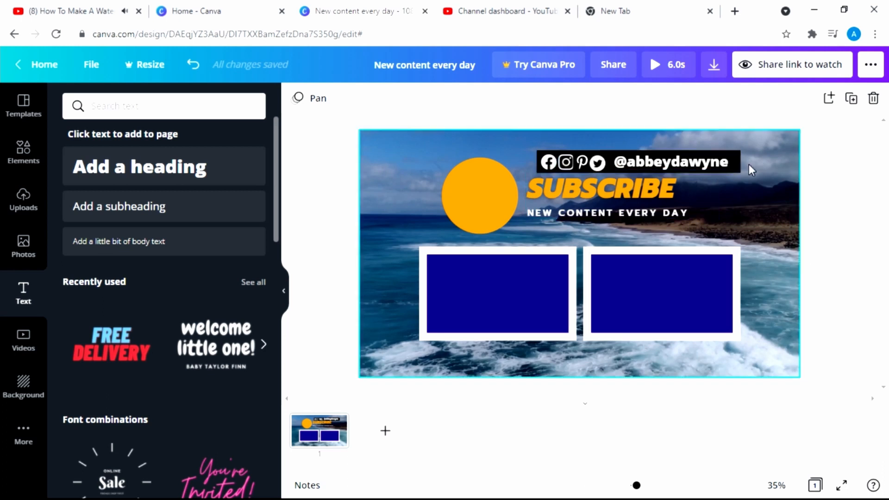
Nudge the social icons and handle bar slightly left above the SUBSCRIBE title
{"action": "left_click", "coordinate": [548, 162]}
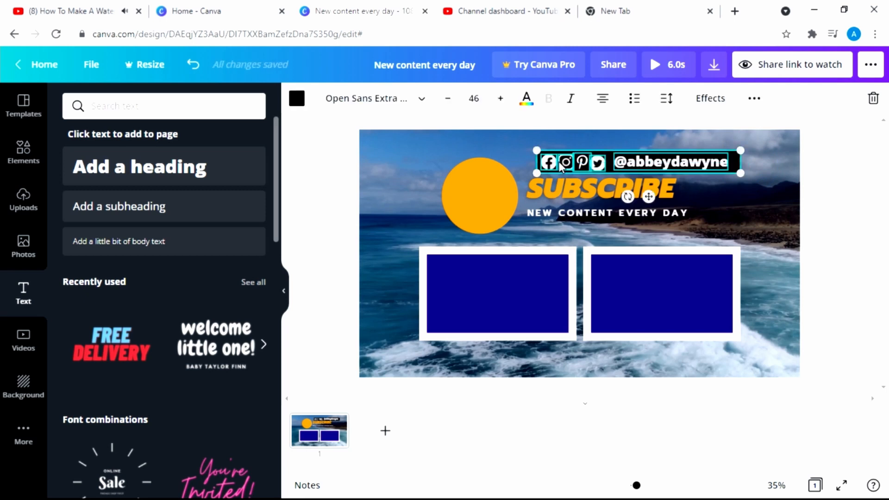
{"action": "key", "text": "Left"}
{"action": "key", "text": "Left"}
{"action": "key", "text": "Left"}
{"action": "key", "text": "Left"}
{"action": "key", "text": "Left"}
{"action": "key", "text": "Left"}
{"action": "key", "text": "Left"}
{"action": "key", "text": "Left"}
{"action": "key", "text": "Left"}
{"action": "key", "text": "Left"}
{"action": "key", "text": "Left"}
{"action": "key", "text": "Left"}
{"action": "key", "text": "Left"}
{"action": "key", "text": "Left"}
{"action": "key", "text": "Left"}
{"action": "key", "text": "Left"}
{"action": "key", "text": "Left"}
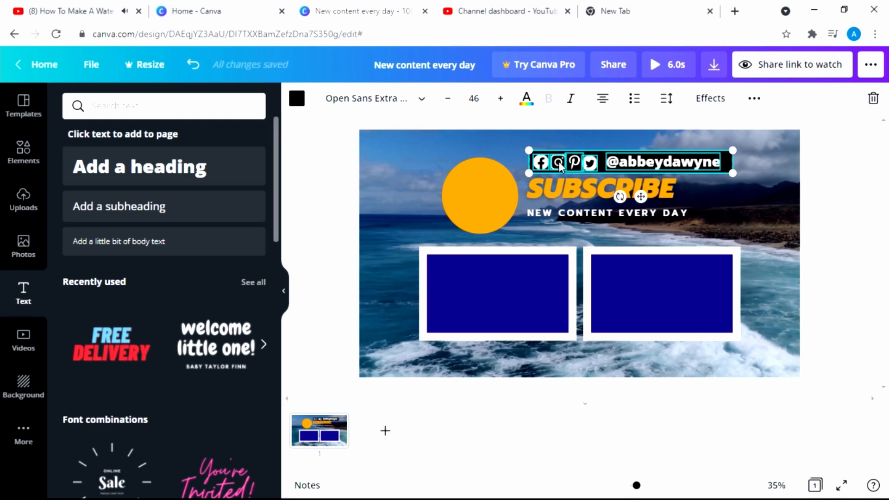
{"action": "left_click", "coordinate": [783, 208]}
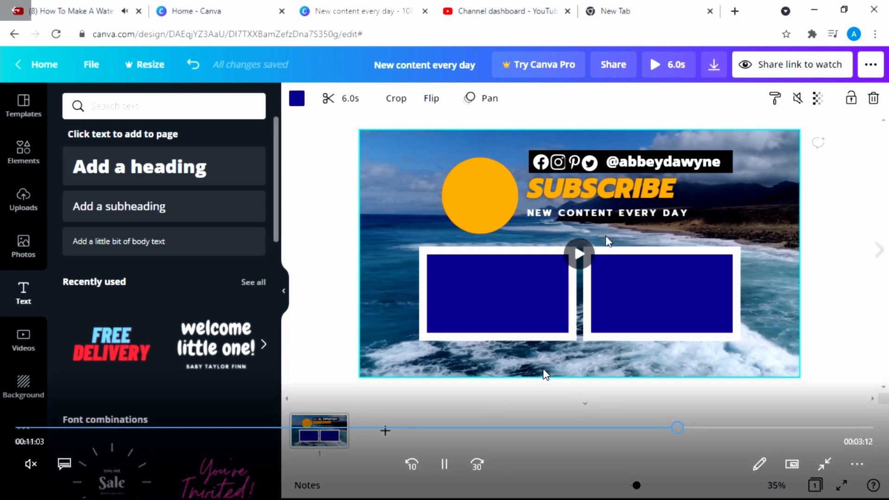
Change the NEW CONTENT EVERY DAY subtitle font to Open Sans Extra Bold, found by searching 'open san'
{"action": "left_click", "coordinate": [608, 214]}
{"action": "left_click", "coordinate": [376, 97]}
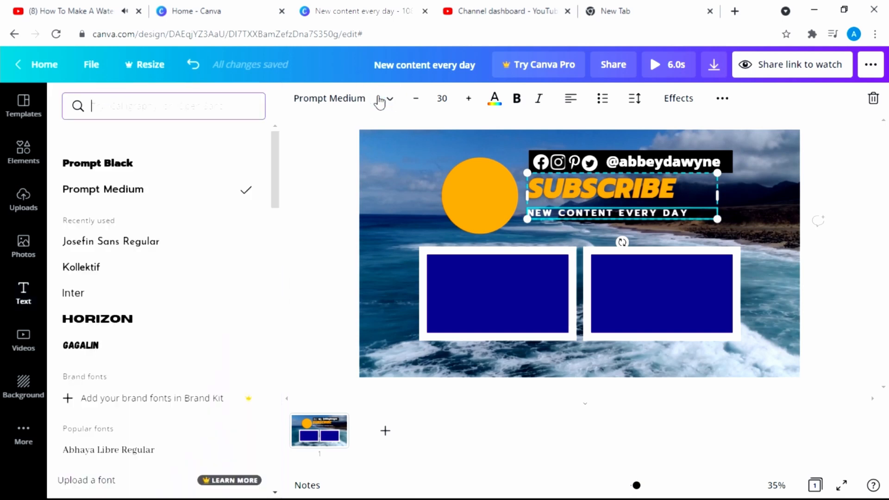
{"action": "left_click", "coordinate": [167, 258]}
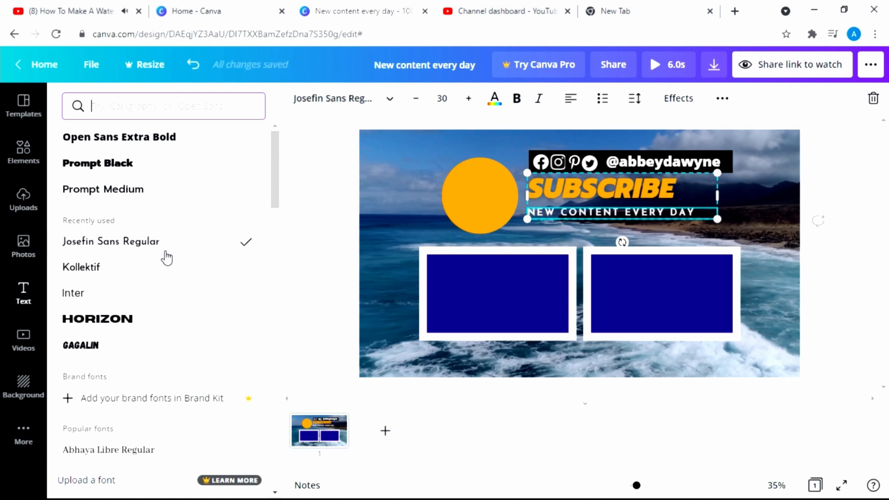
{"action": "left_click", "coordinate": [142, 111]}
{"action": "type", "text": "open"}
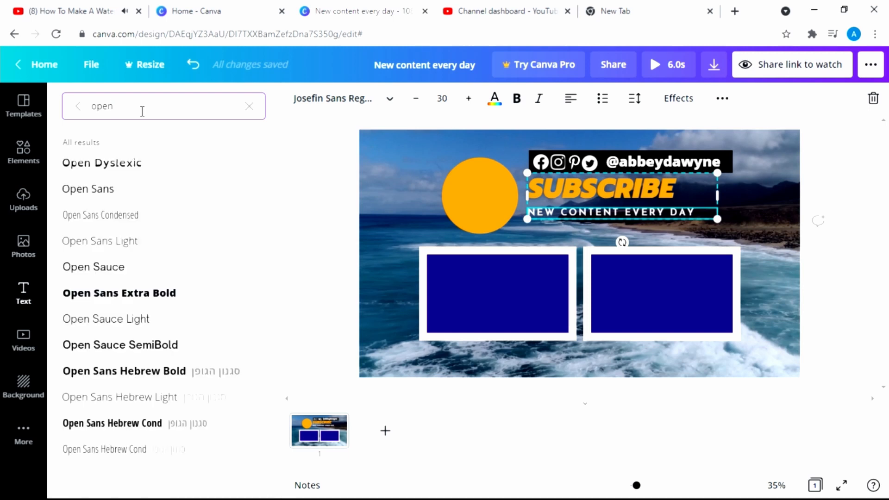
{"action": "type", "text": " sans"}
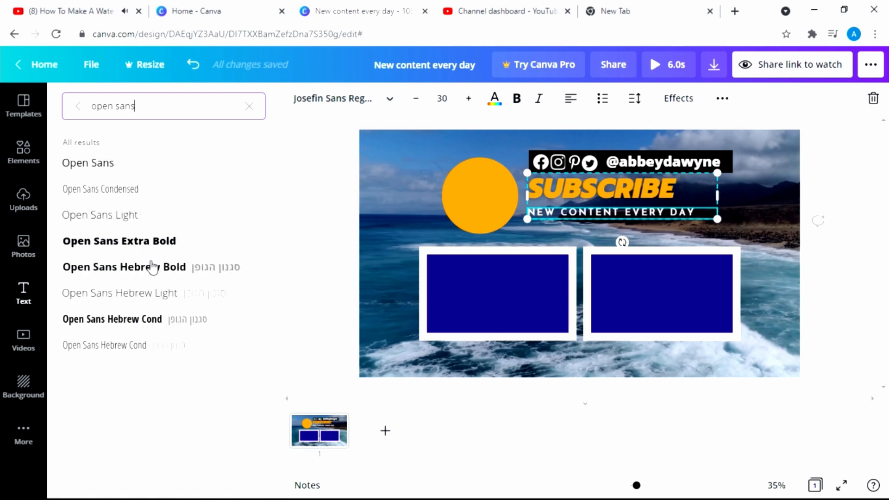
{"action": "left_click", "coordinate": [150, 321]}
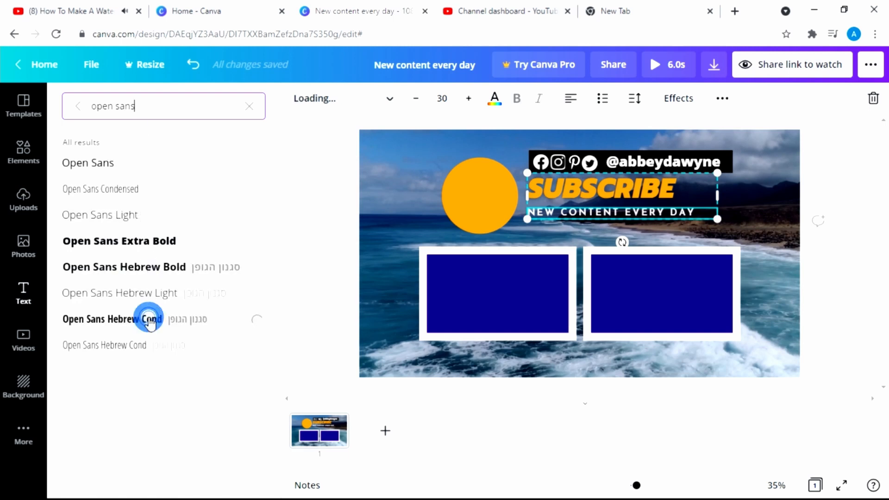
{"action": "left_click", "coordinate": [150, 237]}
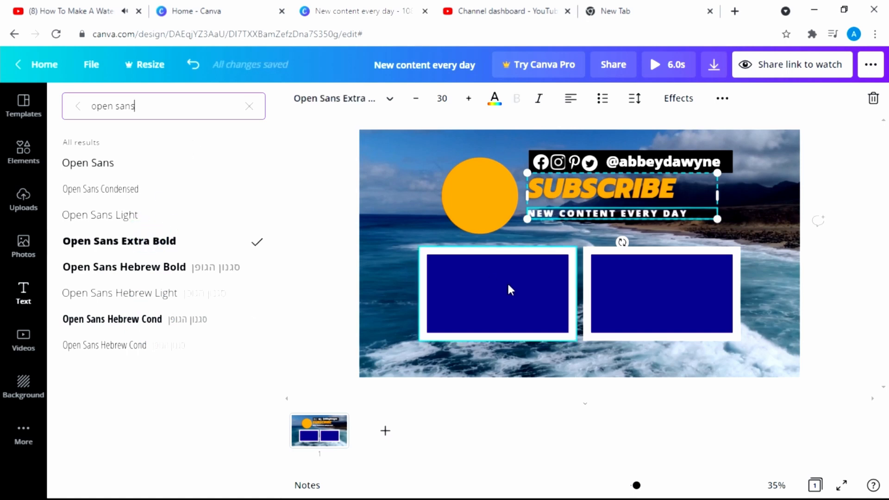
{"action": "left_click", "coordinate": [779, 255]}
{"action": "left_click", "coordinate": [830, 165]}
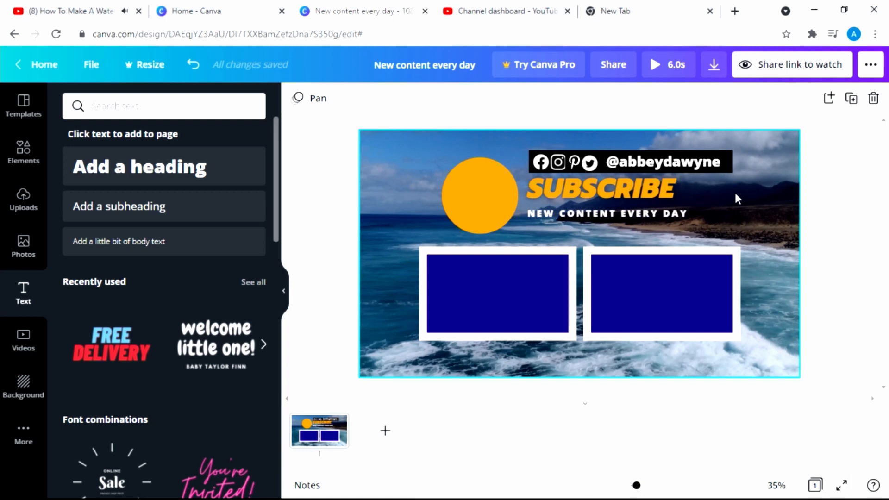
Delete the ocean video background, leaving a solid dark blue page, and show background choices
{"action": "left_click", "coordinate": [736, 198]}
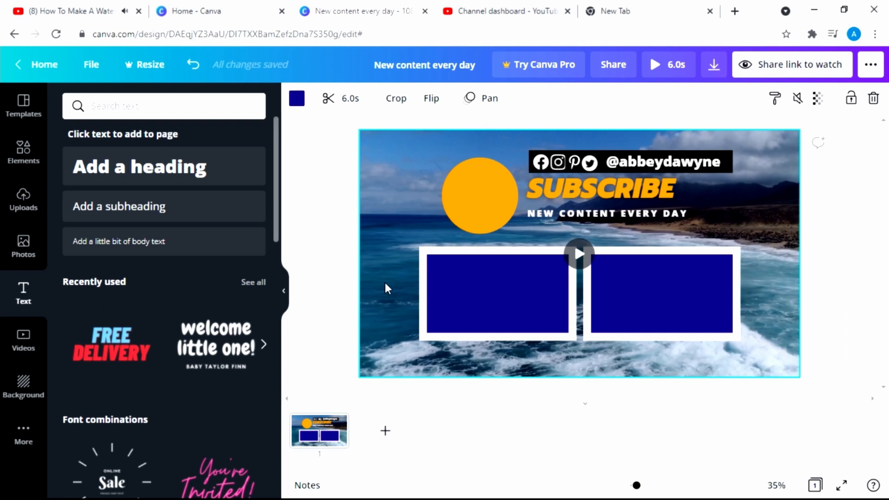
{"action": "key", "text": "Delete"}
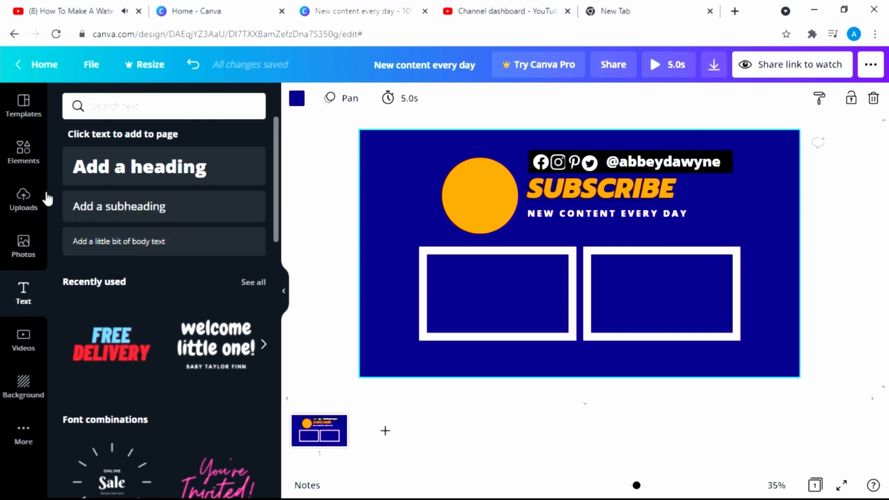
{"action": "left_click", "coordinate": [14, 391]}
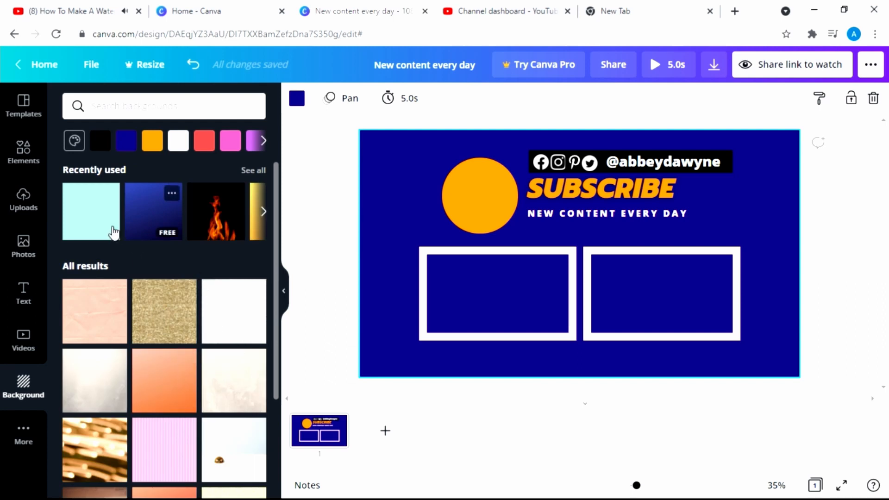
Make the page background the recently used light cyan at full opacity
{"action": "left_click", "coordinate": [97, 228]}
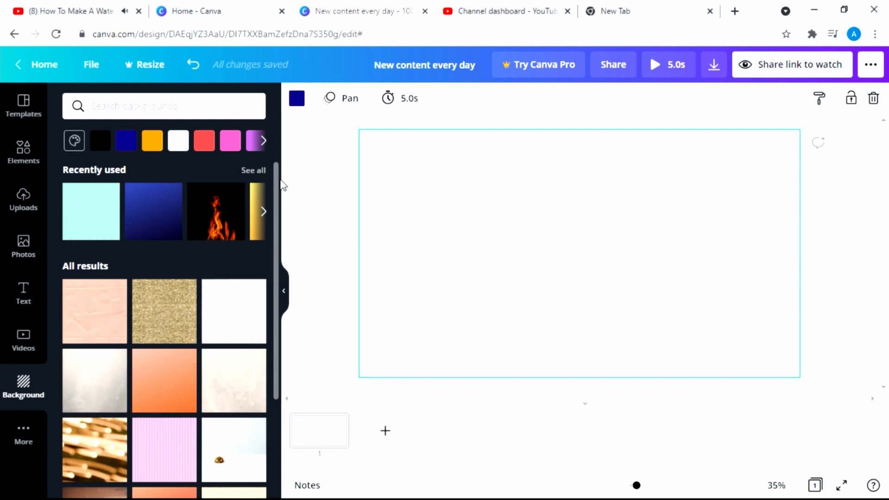
{"action": "left_click", "coordinate": [817, 98]}
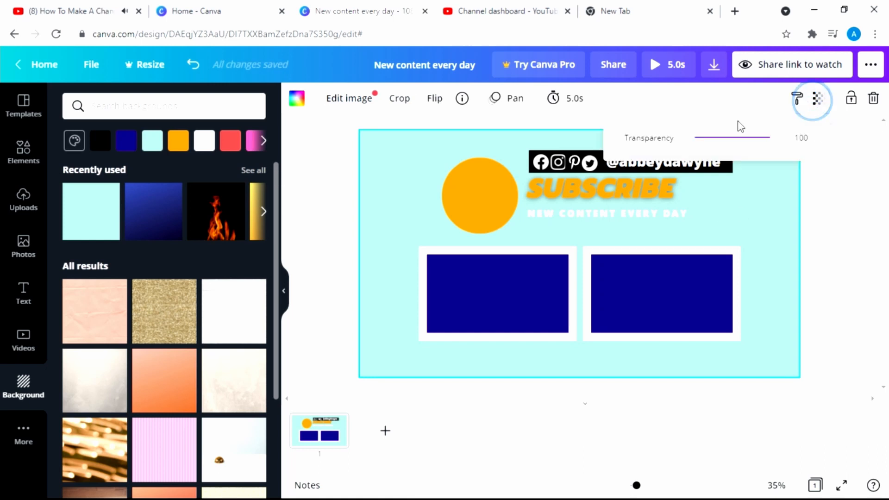
{"action": "left_click_drag", "start_coordinate": [748, 140], "coordinate": [778, 147]}
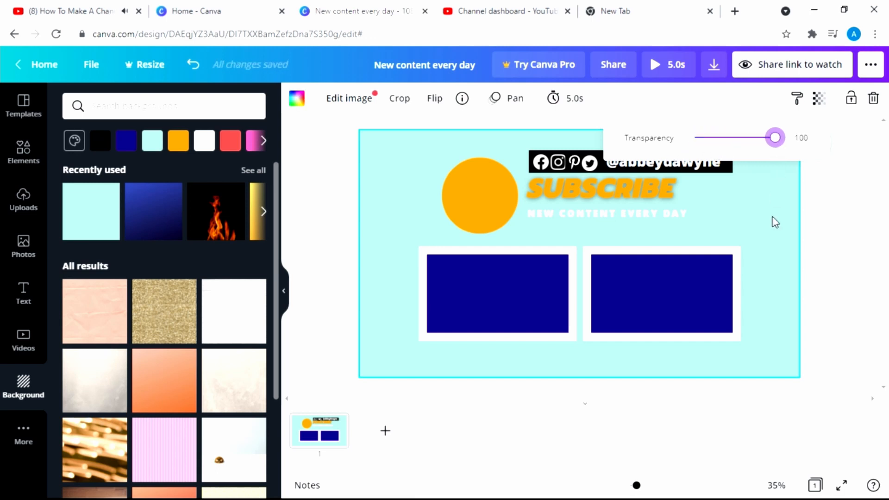
{"action": "left_click_drag", "start_coordinate": [202, 226], "coordinate": [332, 221]}
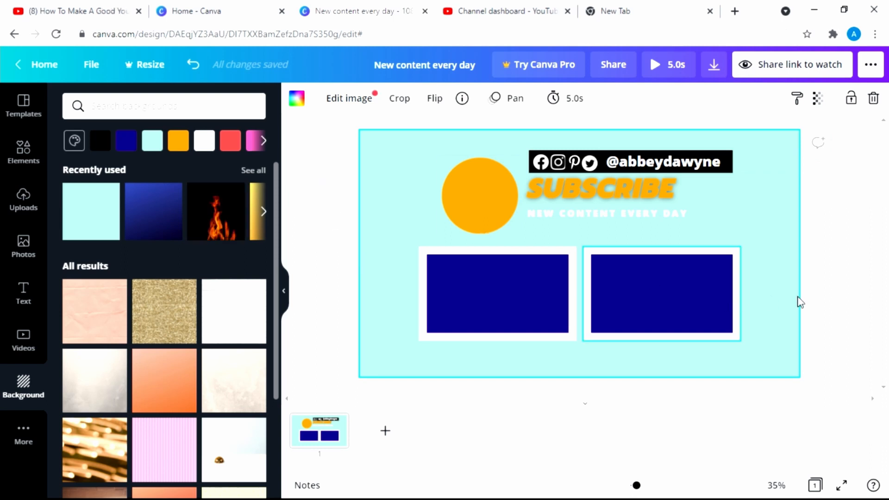
{"action": "left_click", "coordinate": [831, 286]}
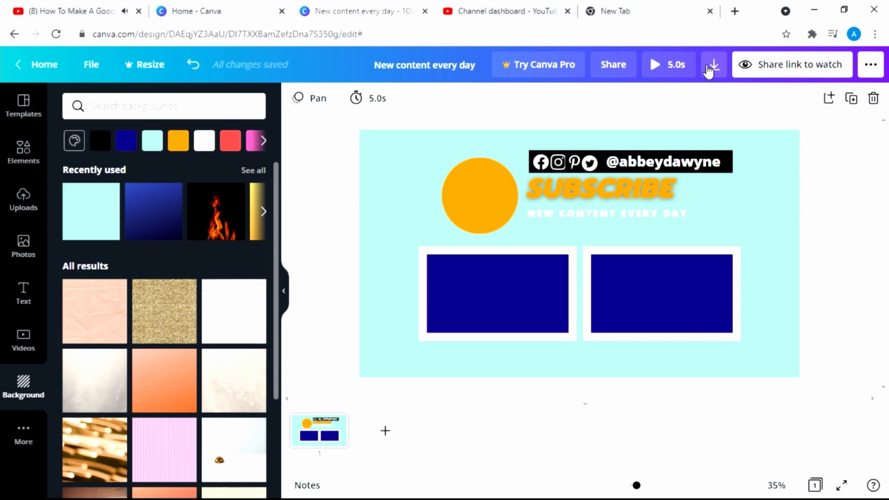
Preview the 5.0s end screen playing full screen
{"action": "left_click", "coordinate": [714, 66]}
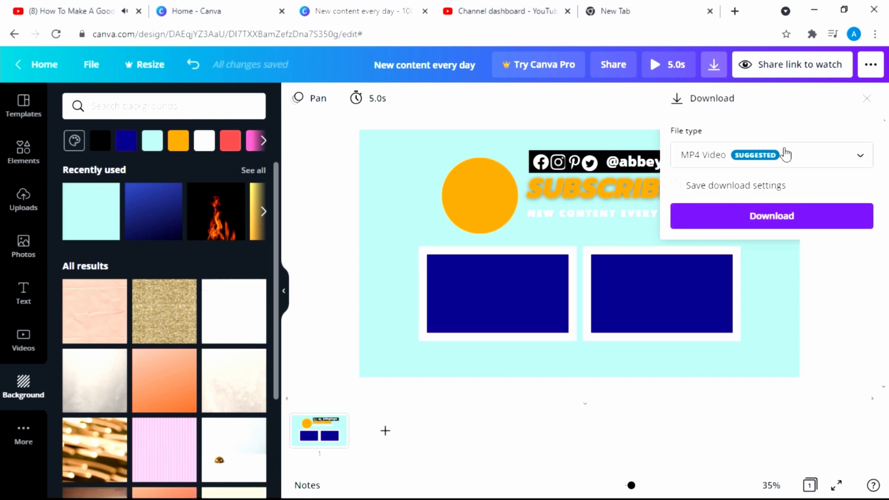
{"action": "left_click", "coordinate": [865, 94]}
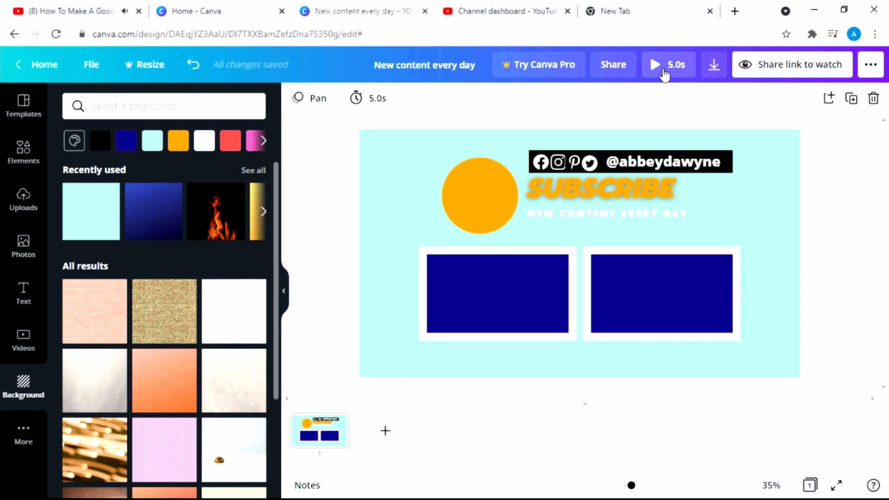
{"action": "left_click", "coordinate": [657, 65]}
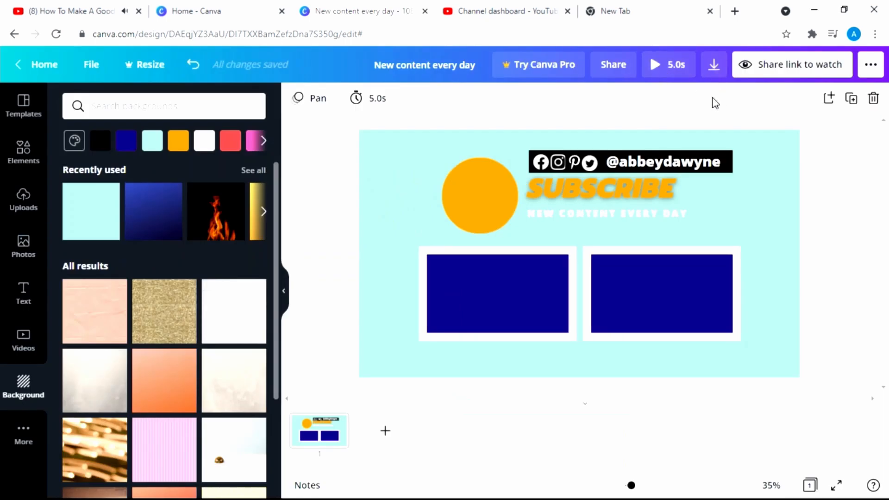
Download the end screen design as an MP4 video
{"action": "left_click", "coordinate": [713, 65]}
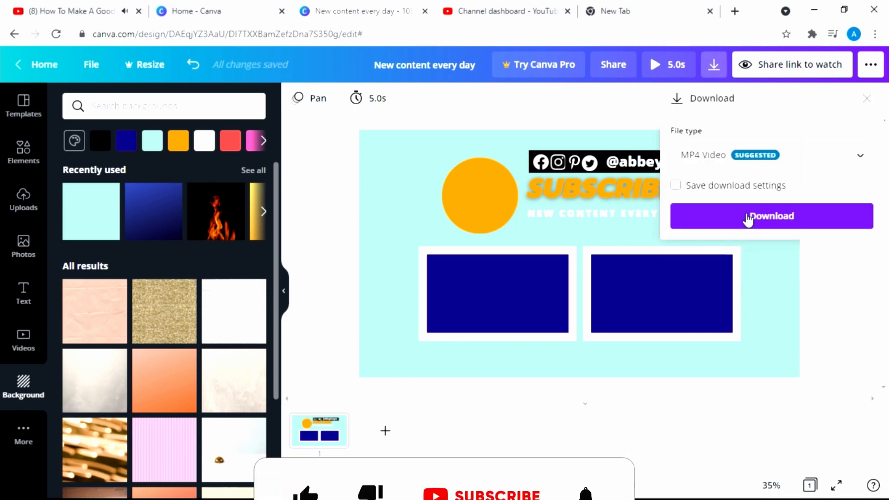
{"action": "left_click", "coordinate": [747, 217]}
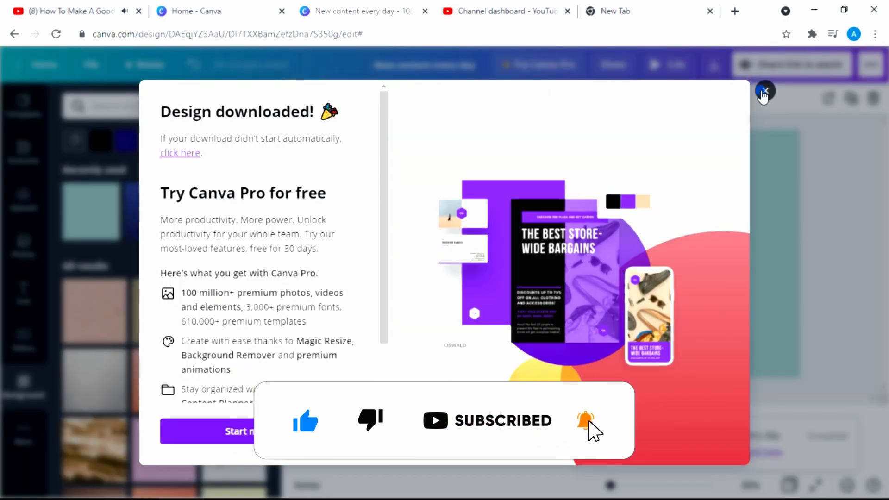
{"action": "left_click", "coordinate": [763, 91]}
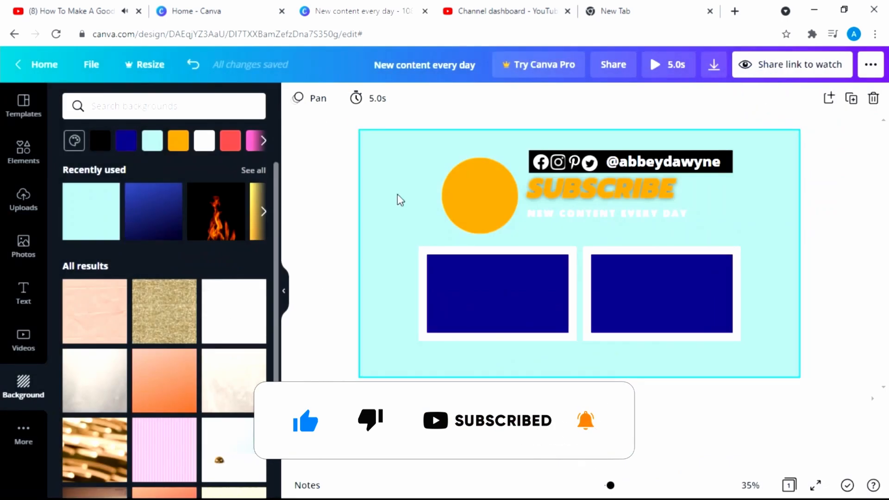